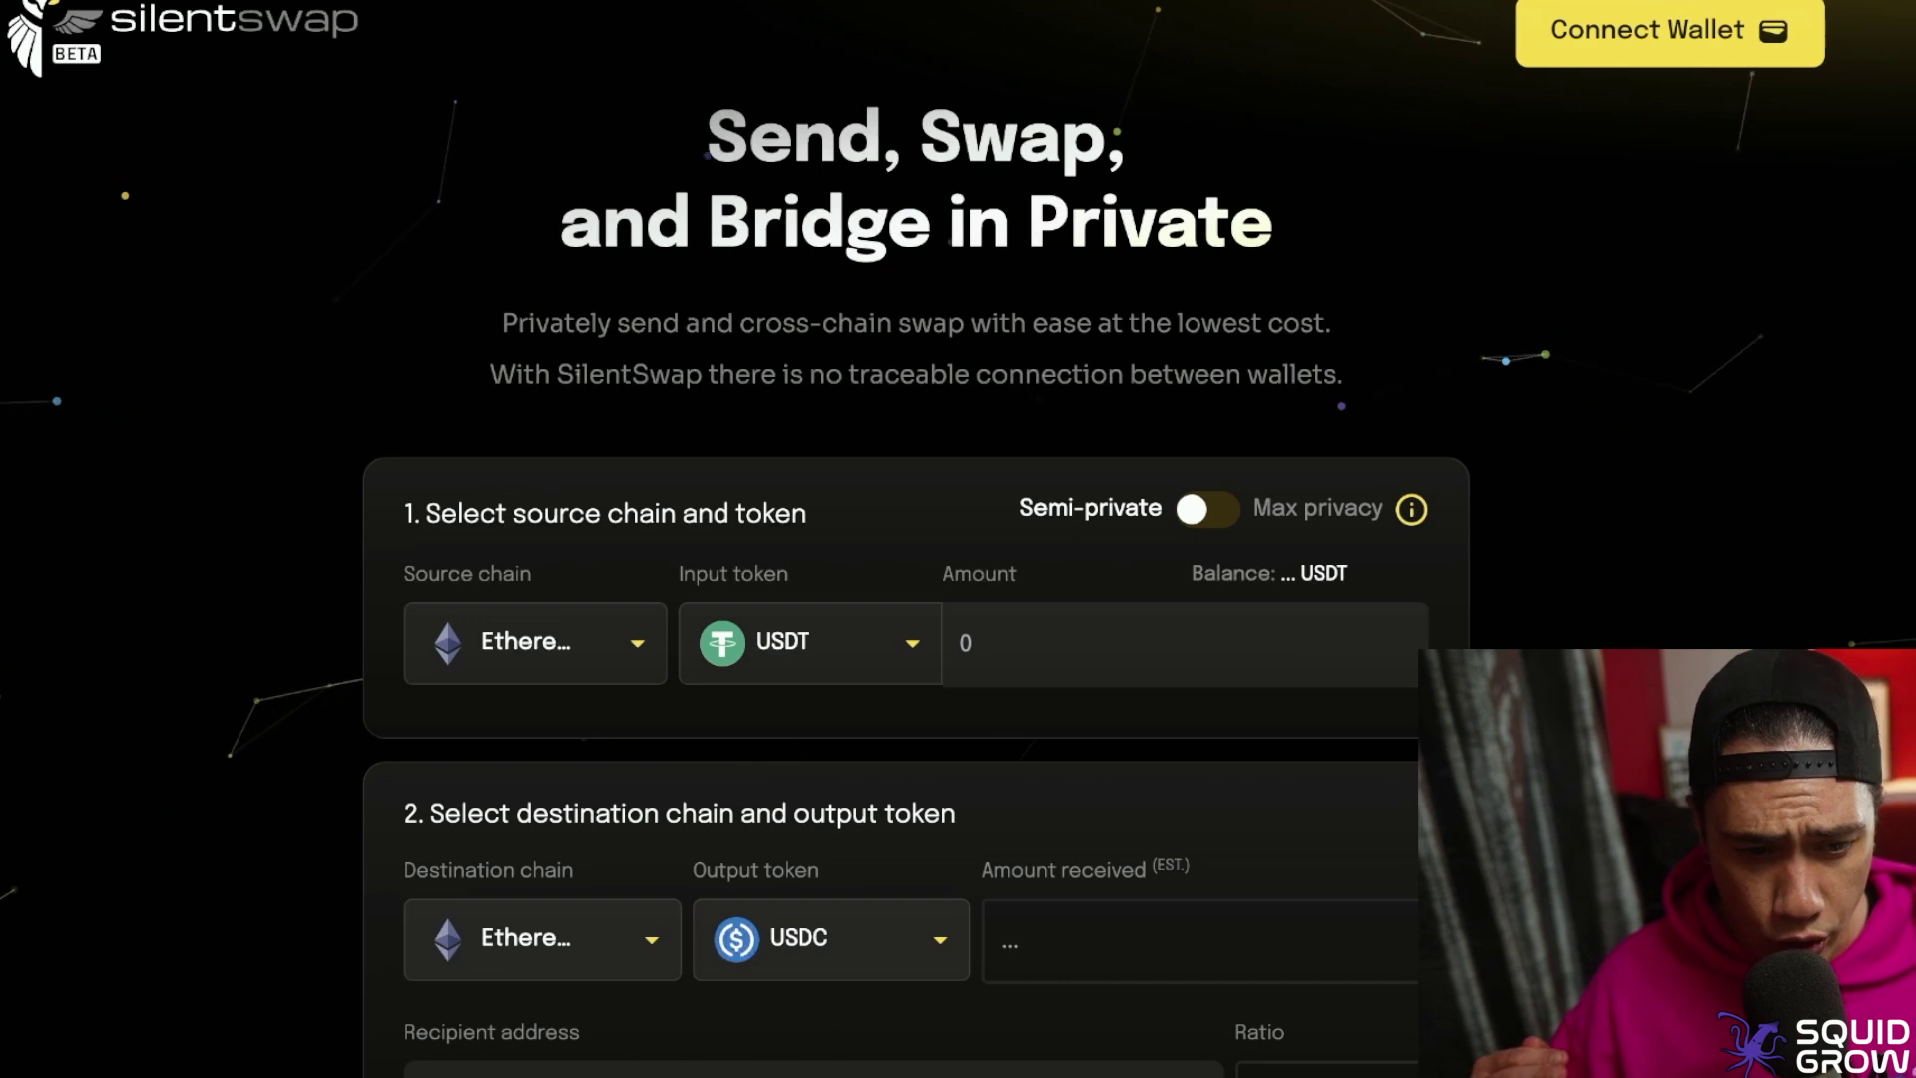
left_click(535, 643)
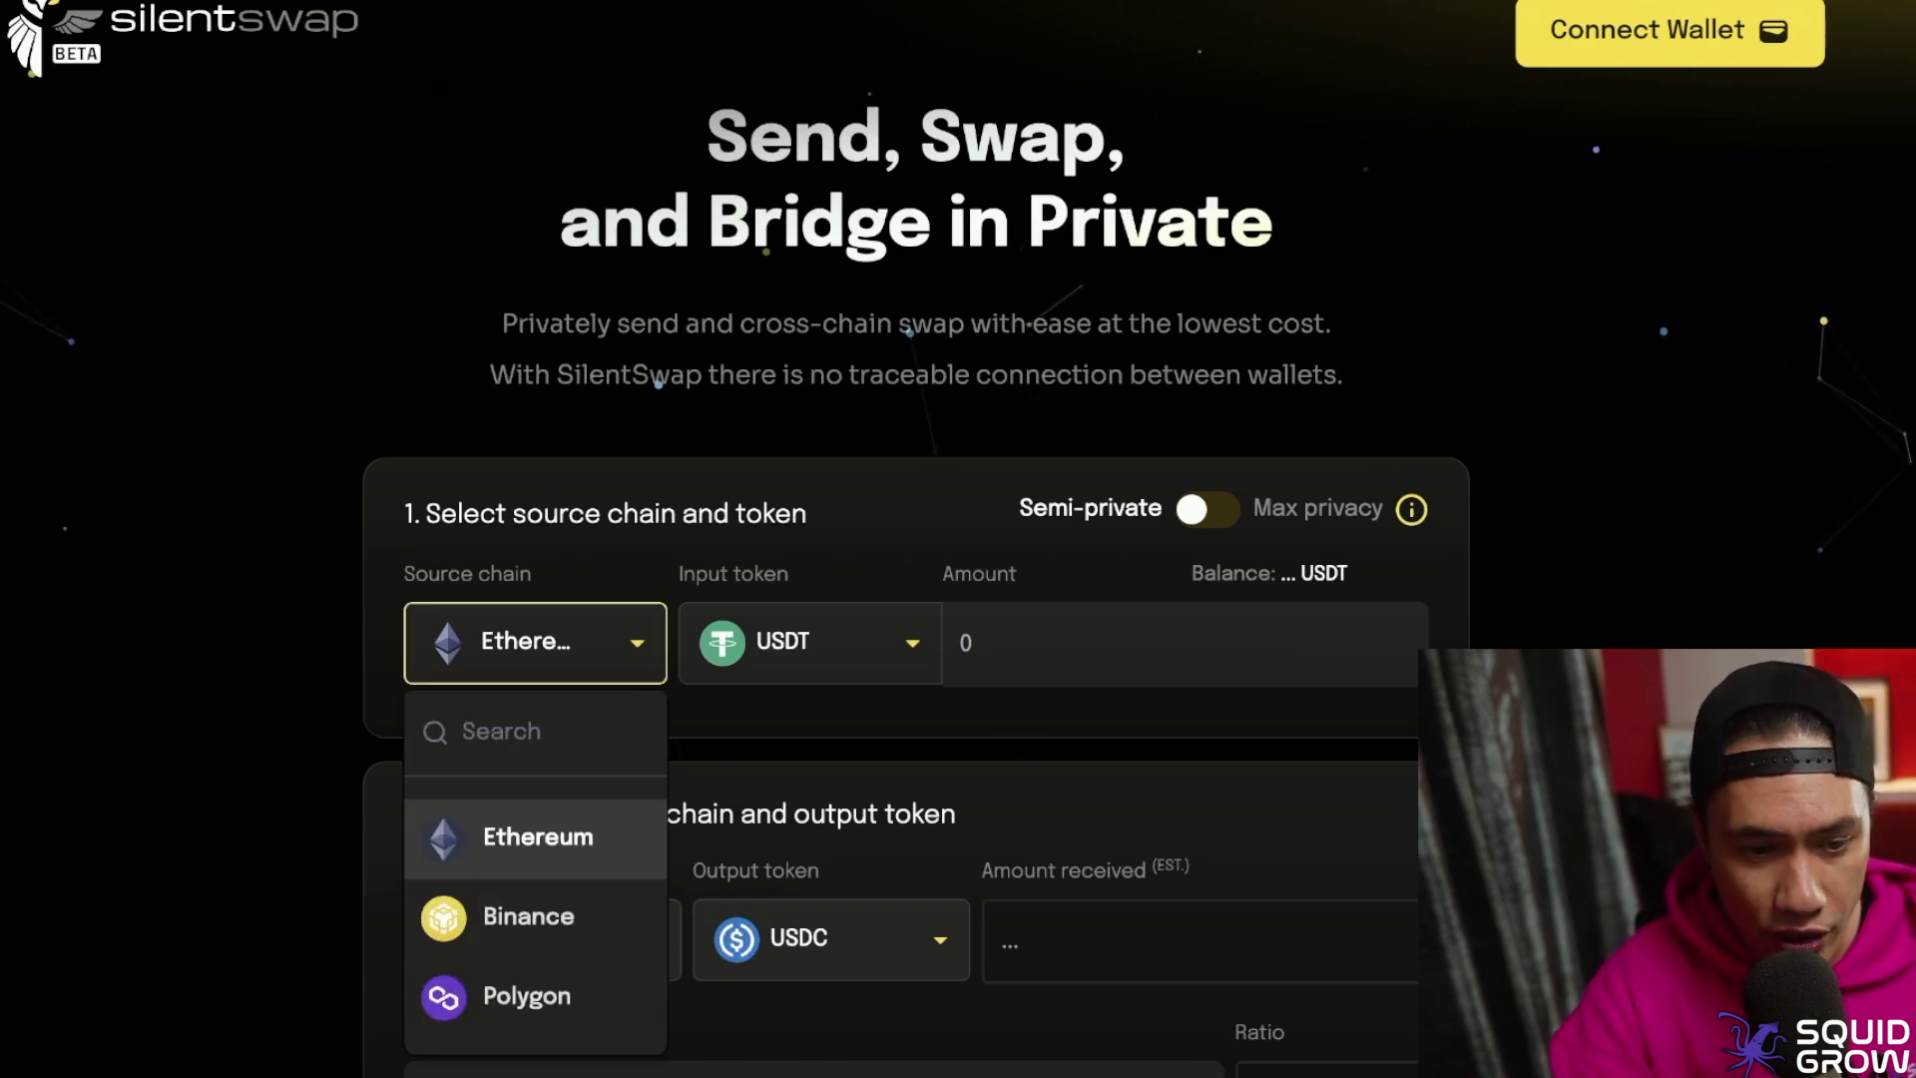
scroll(535, 898, "down", 1)
scroll(535, 943, "down", 6)
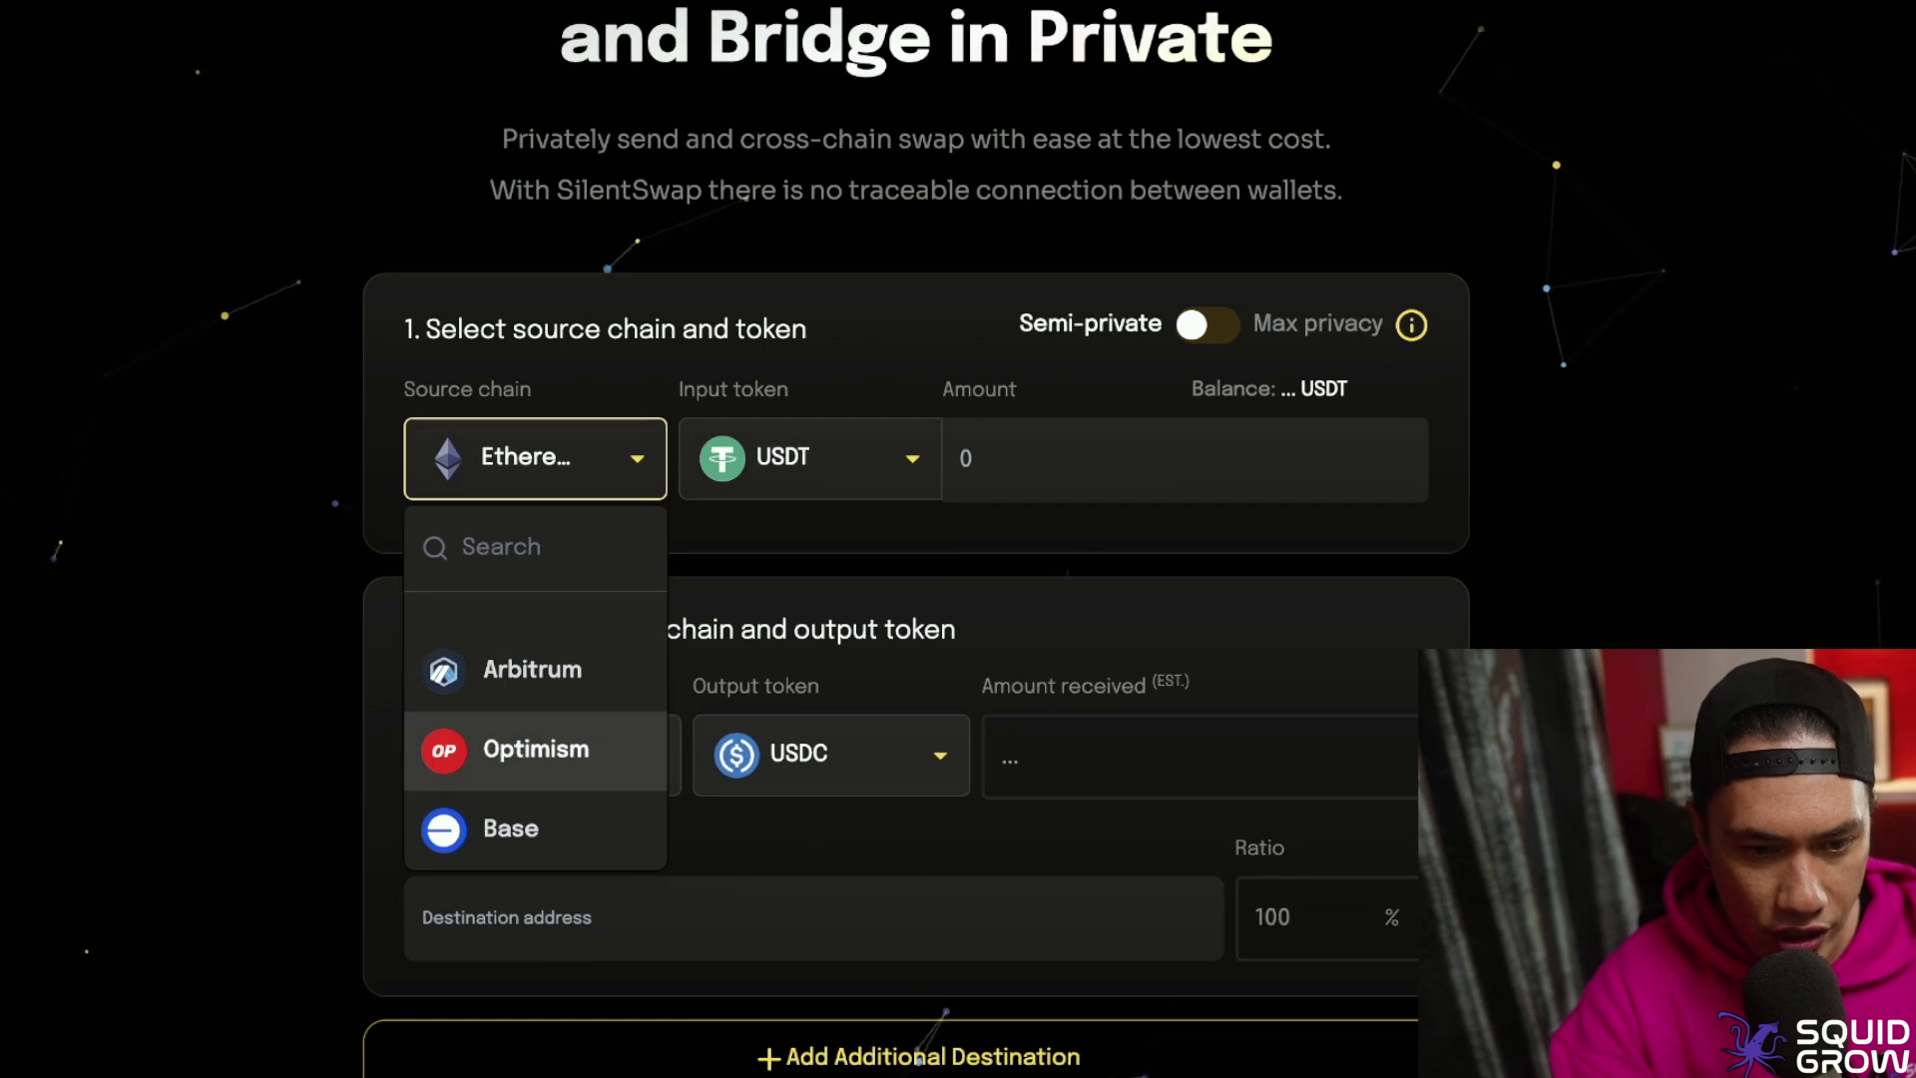
scroll(536, 749, "up", 2)
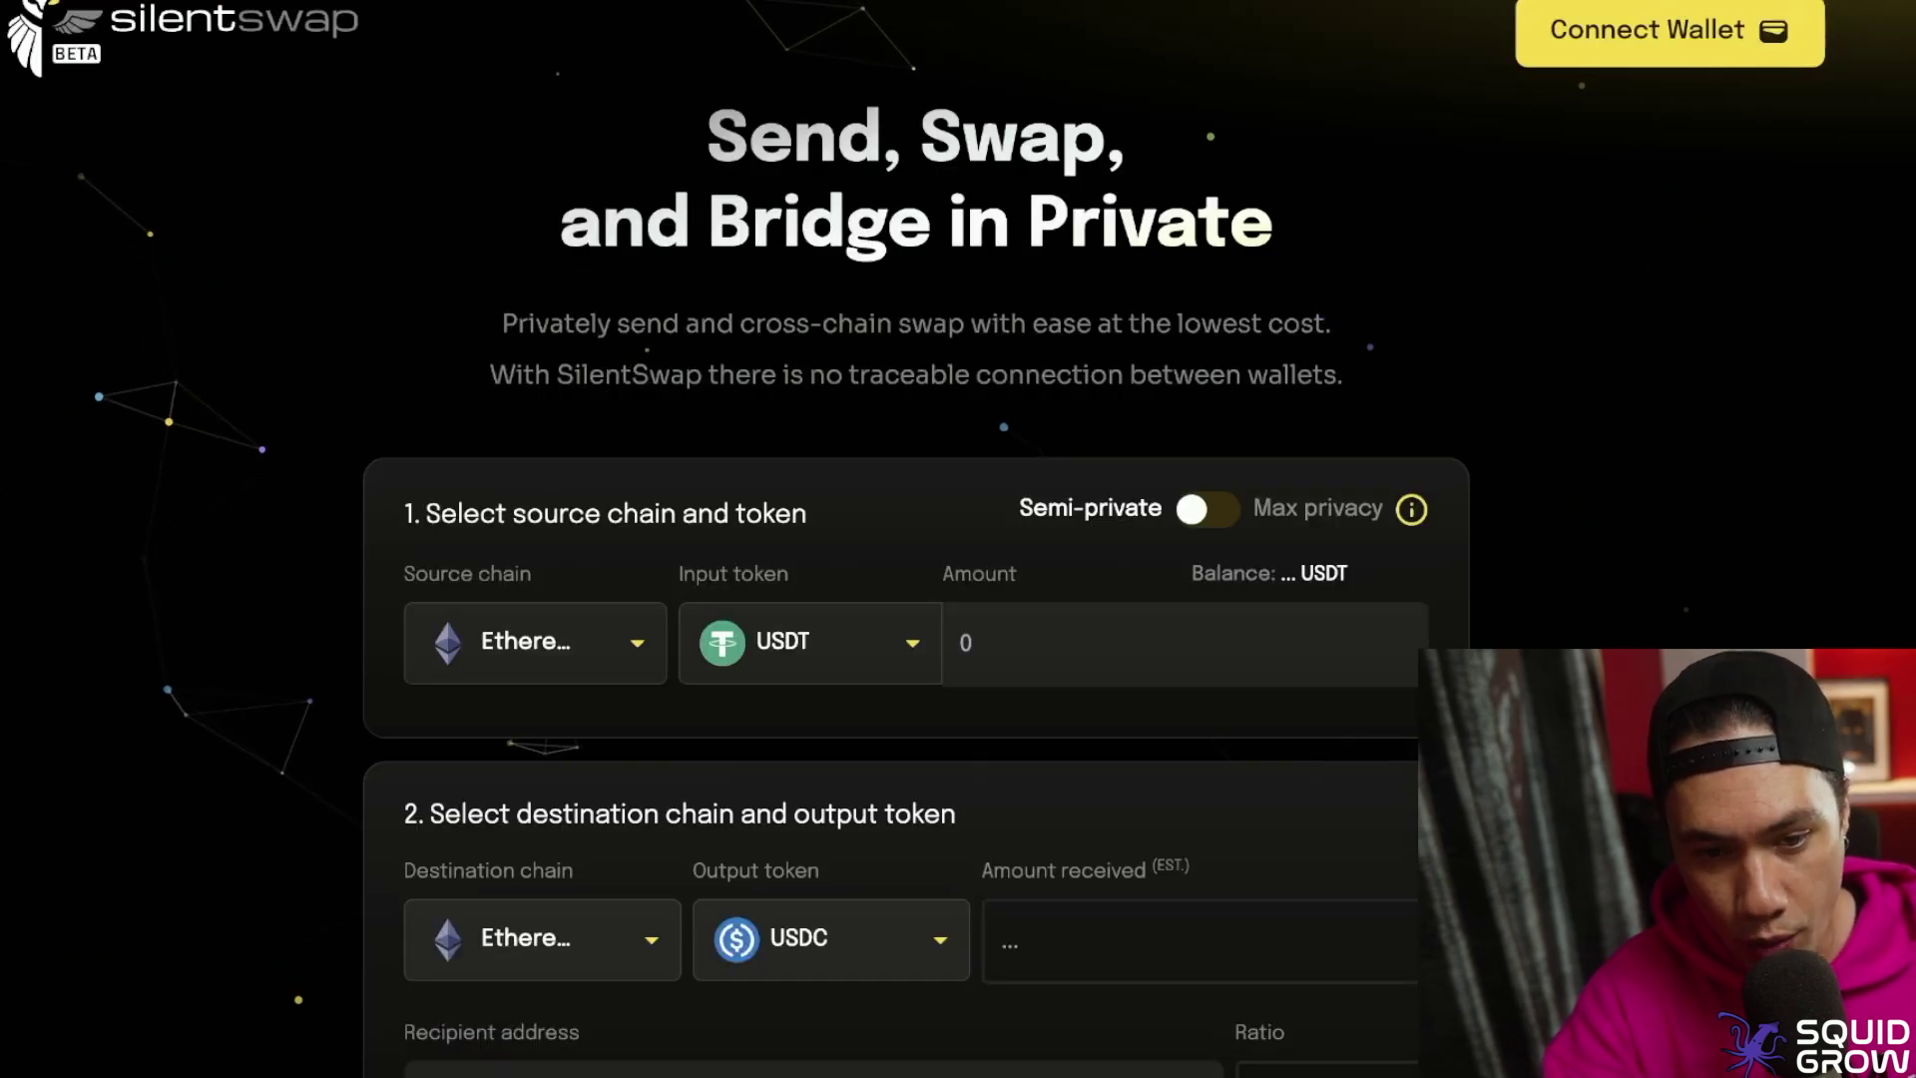
left_click(1207, 509)
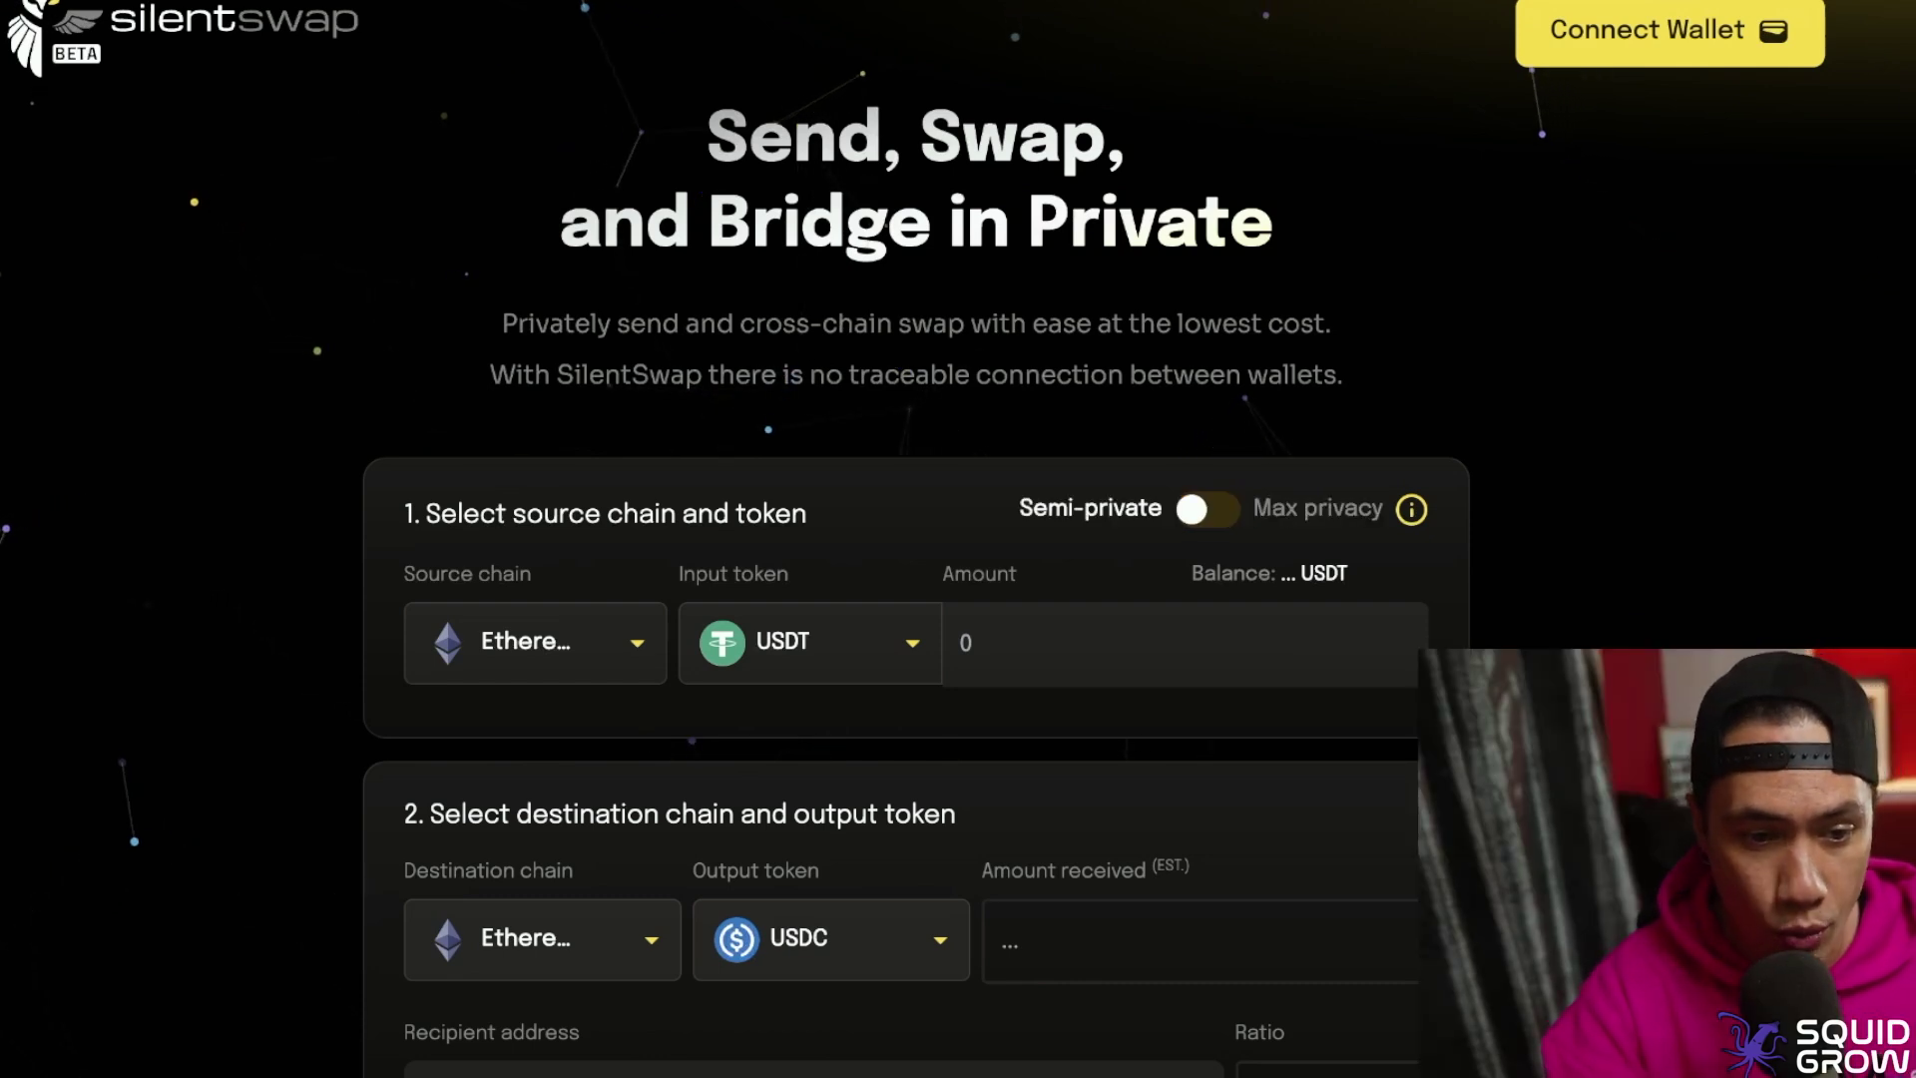
Step: Browse the input token list and search it for 'shib'
left_click(810, 643)
scroll(810, 928, "down", 10)
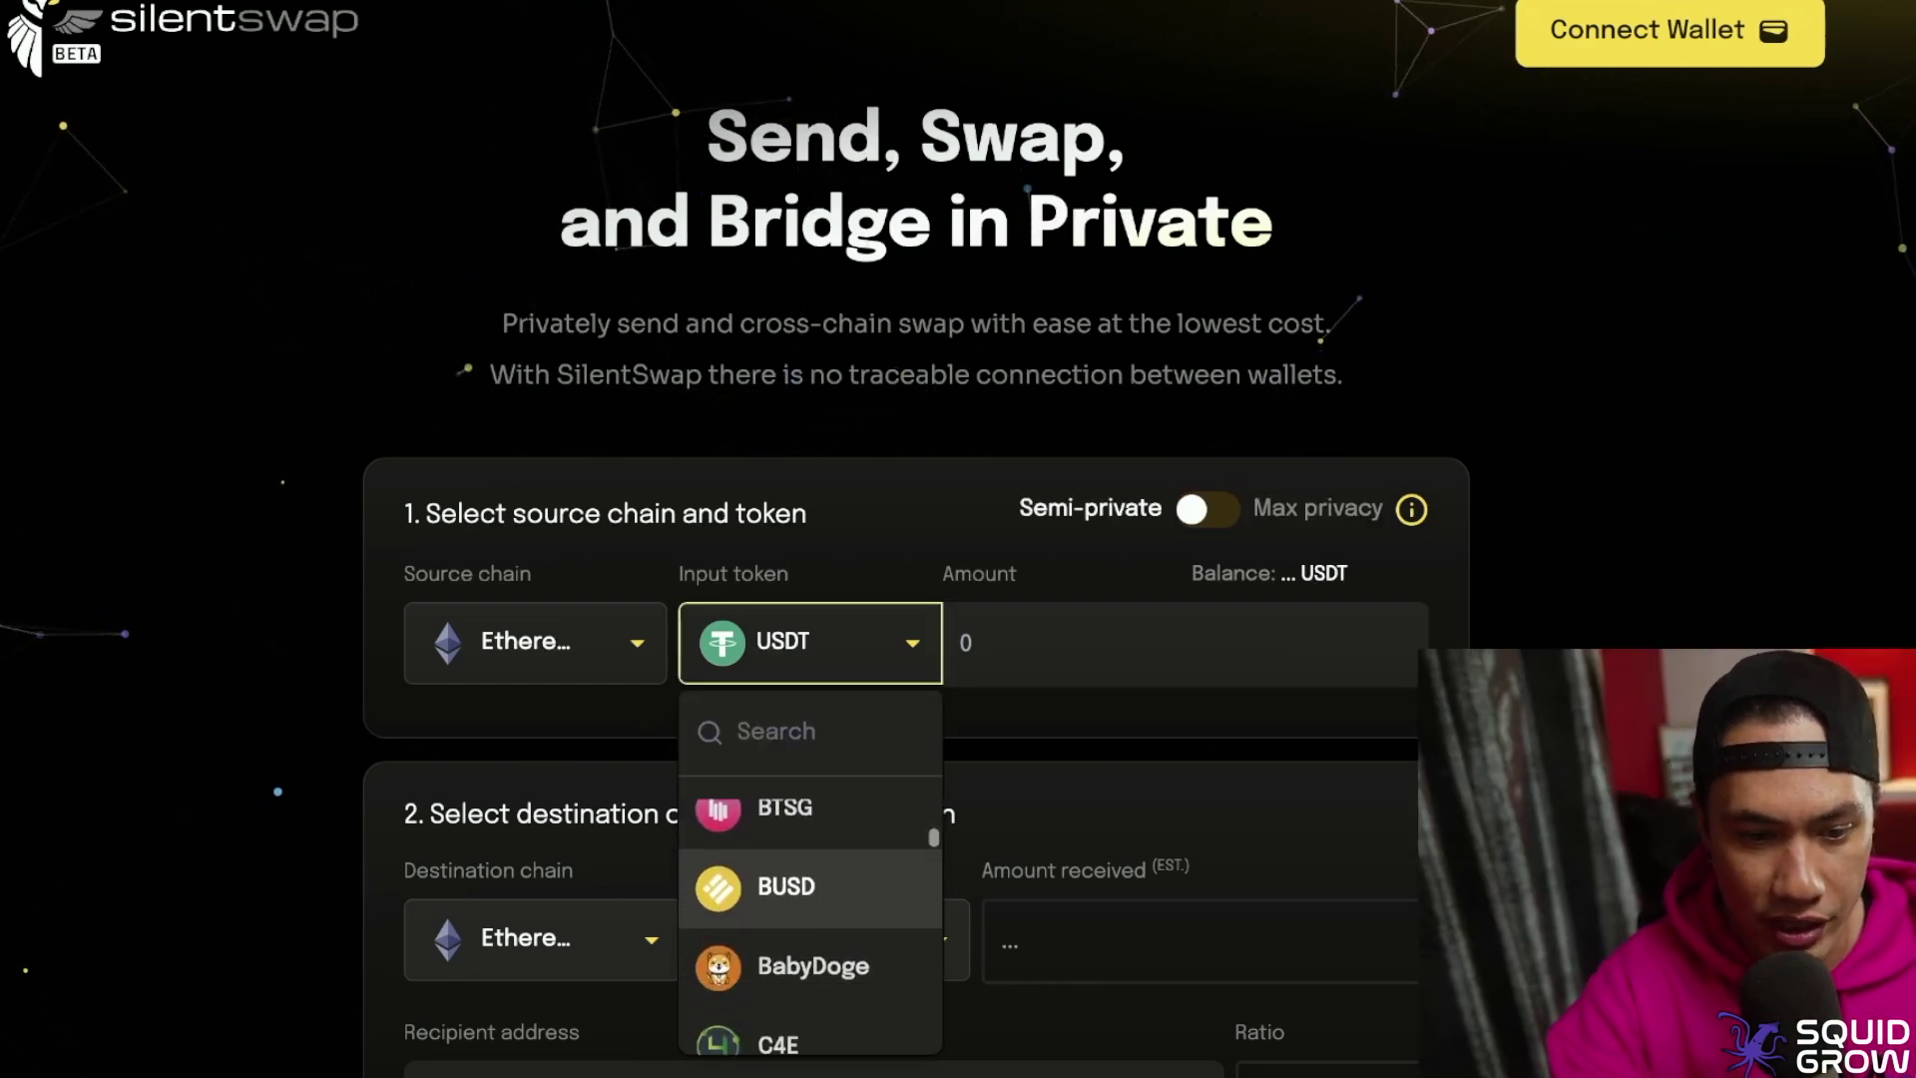
scroll(810, 928, "down", 5)
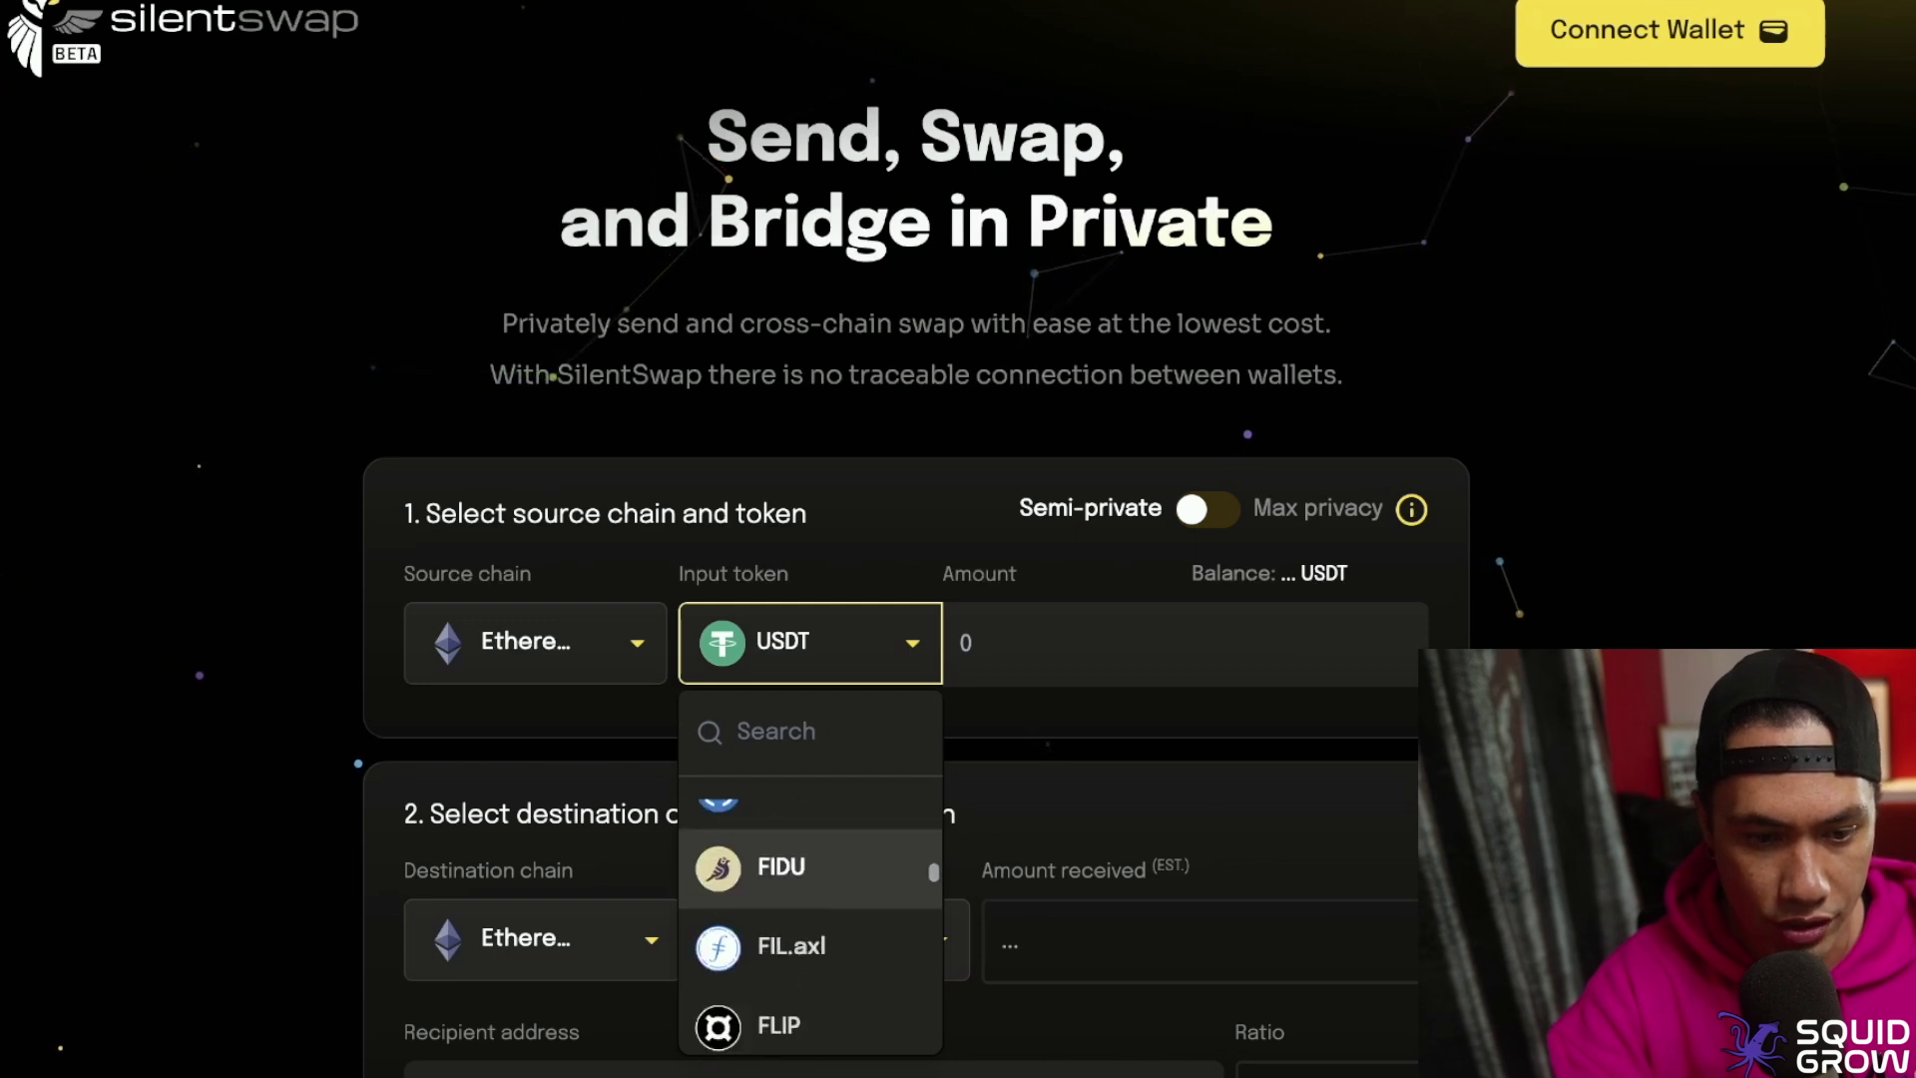
left_click(773, 732)
type("shib")
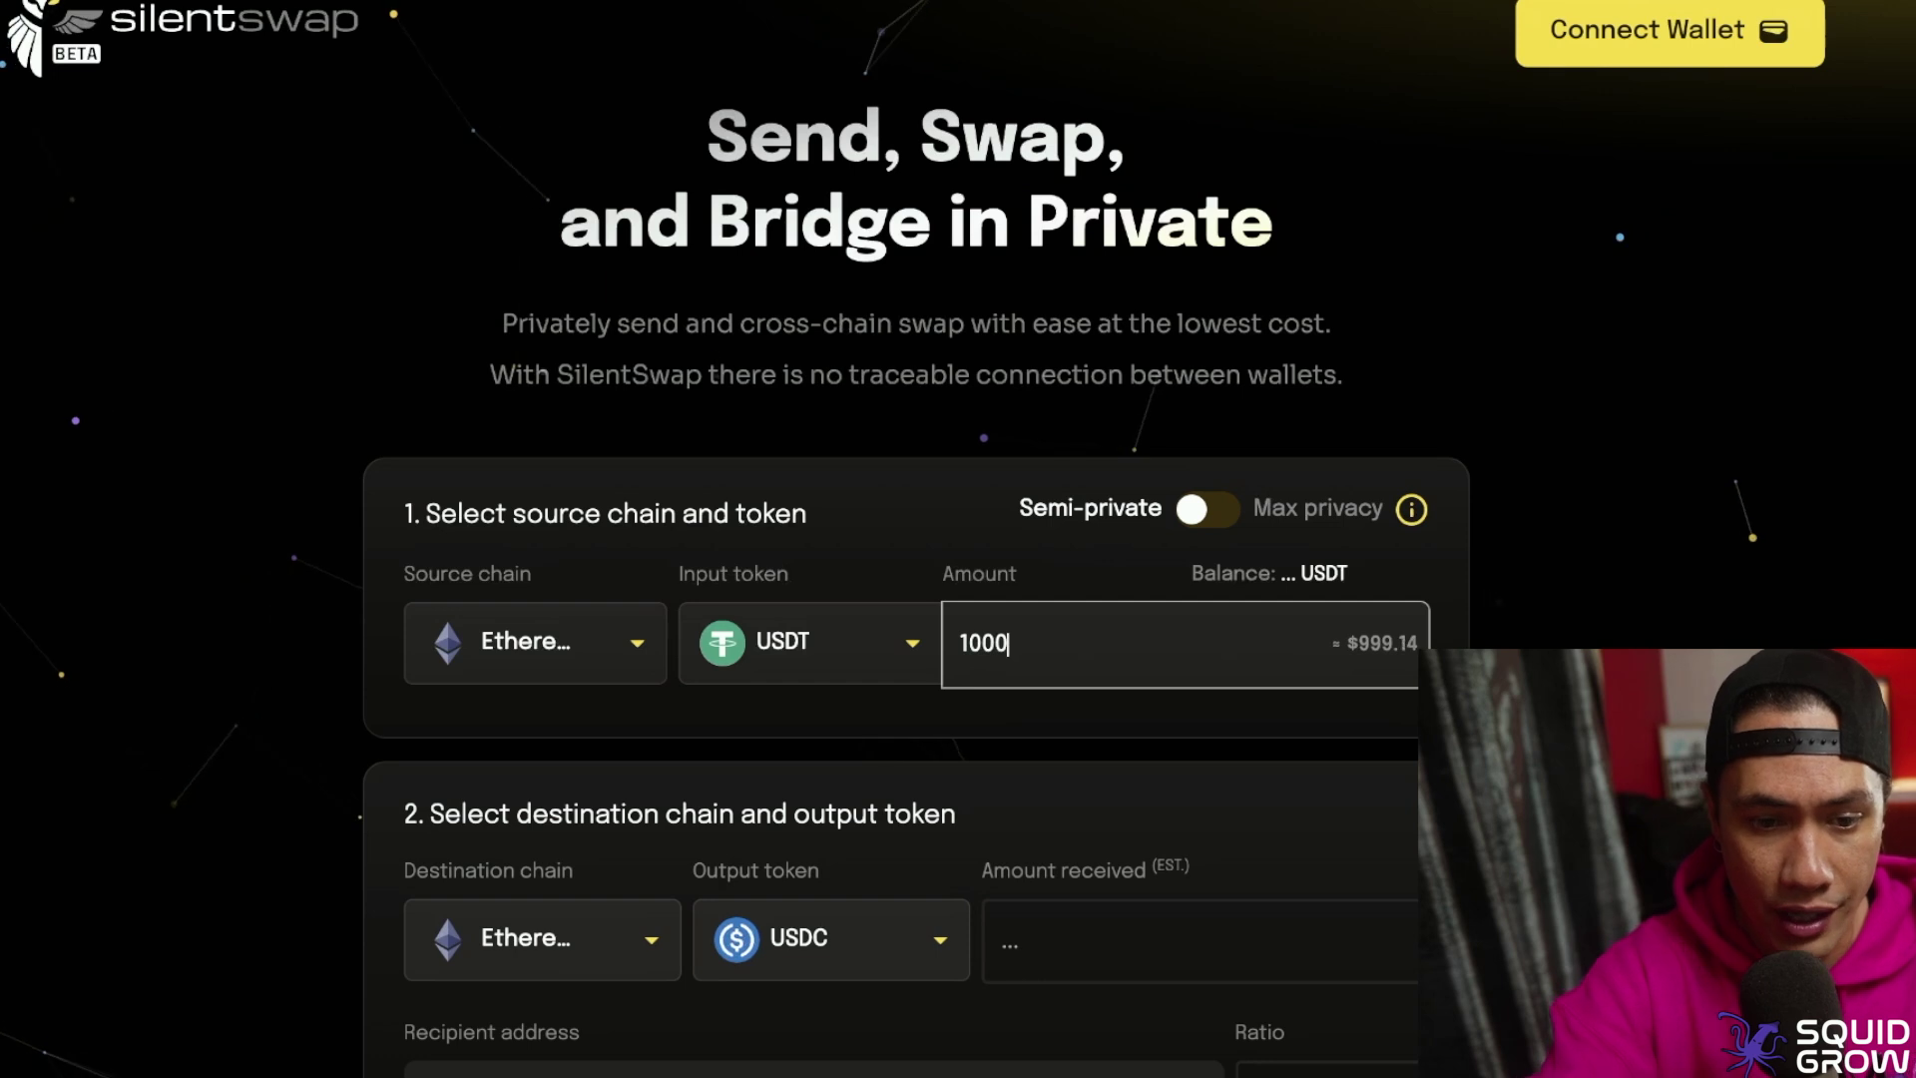
Step: Scroll down to the Total fees breakdown of 82.376 USD for the 1000 USDT quote
scroll(916, 539, "down", 3)
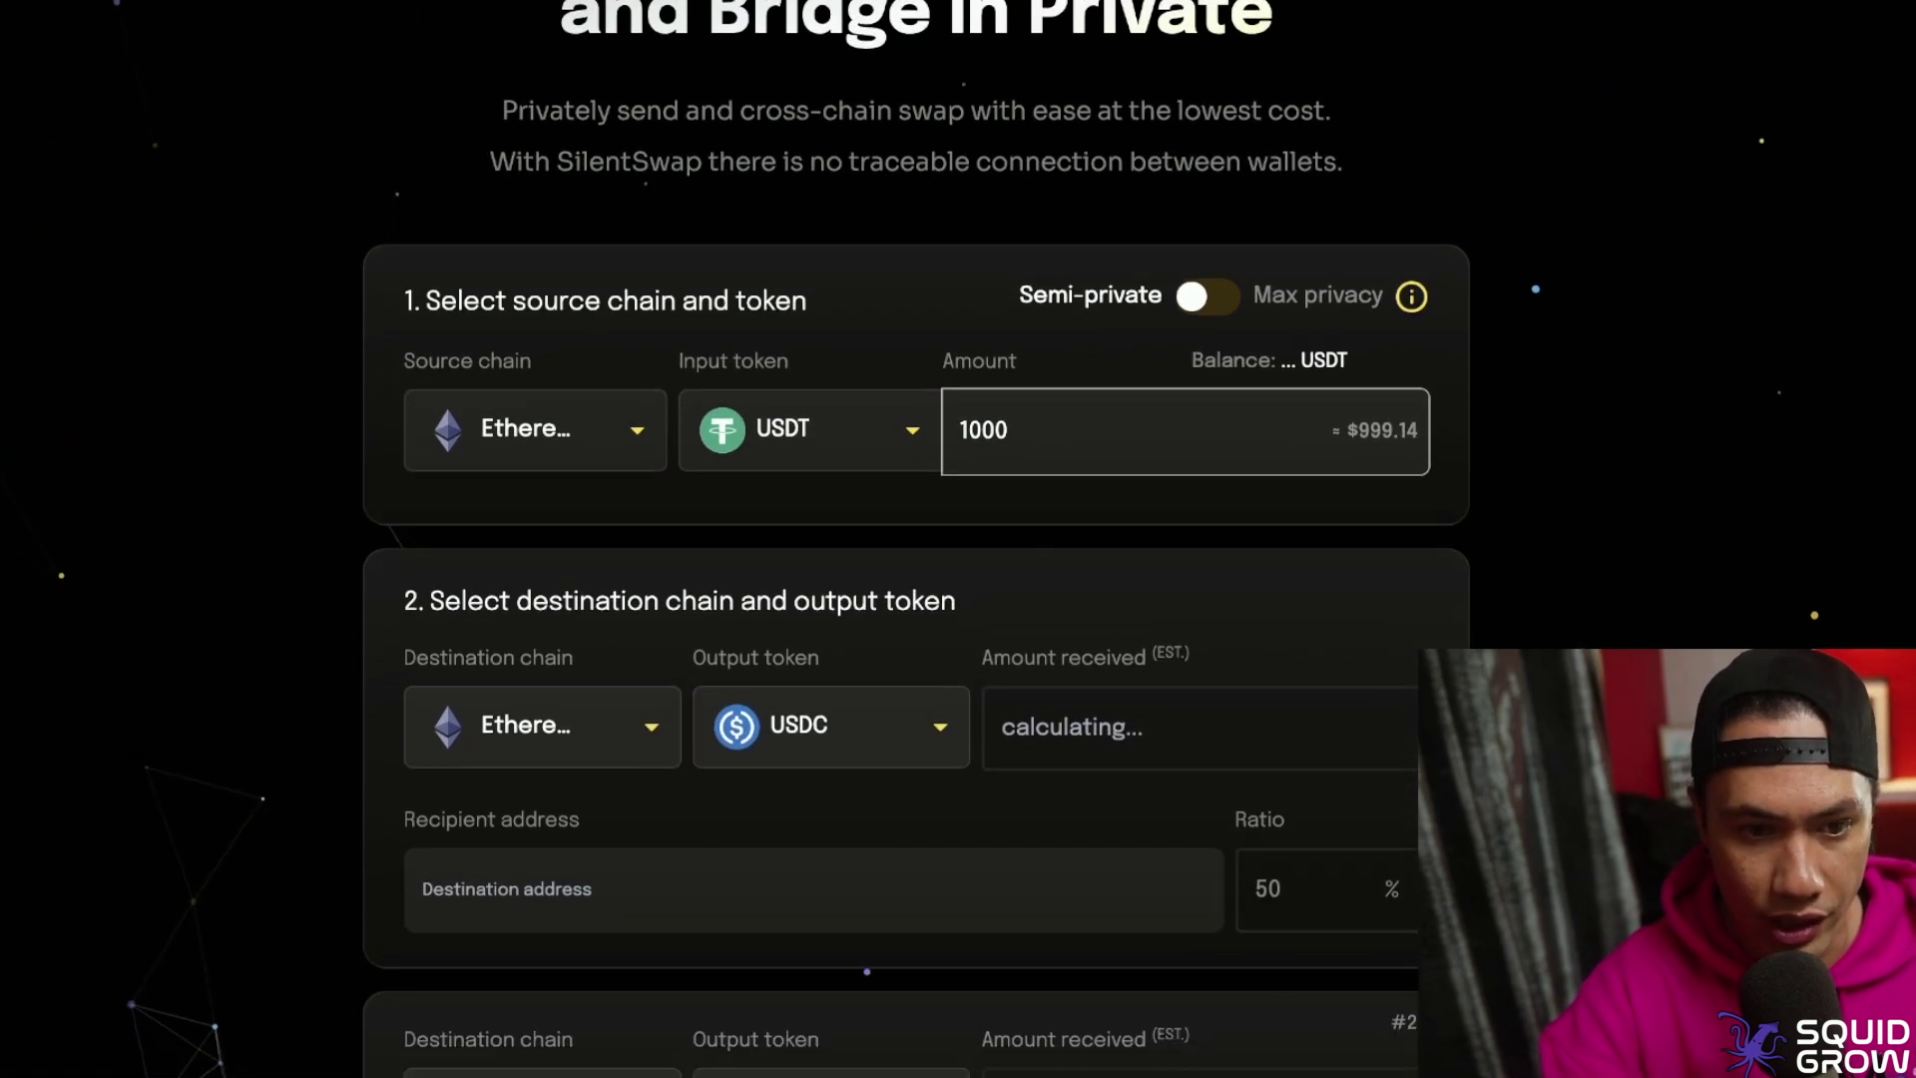
scroll(916, 539, "down", 1)
scroll(916, 539, "up", 2)
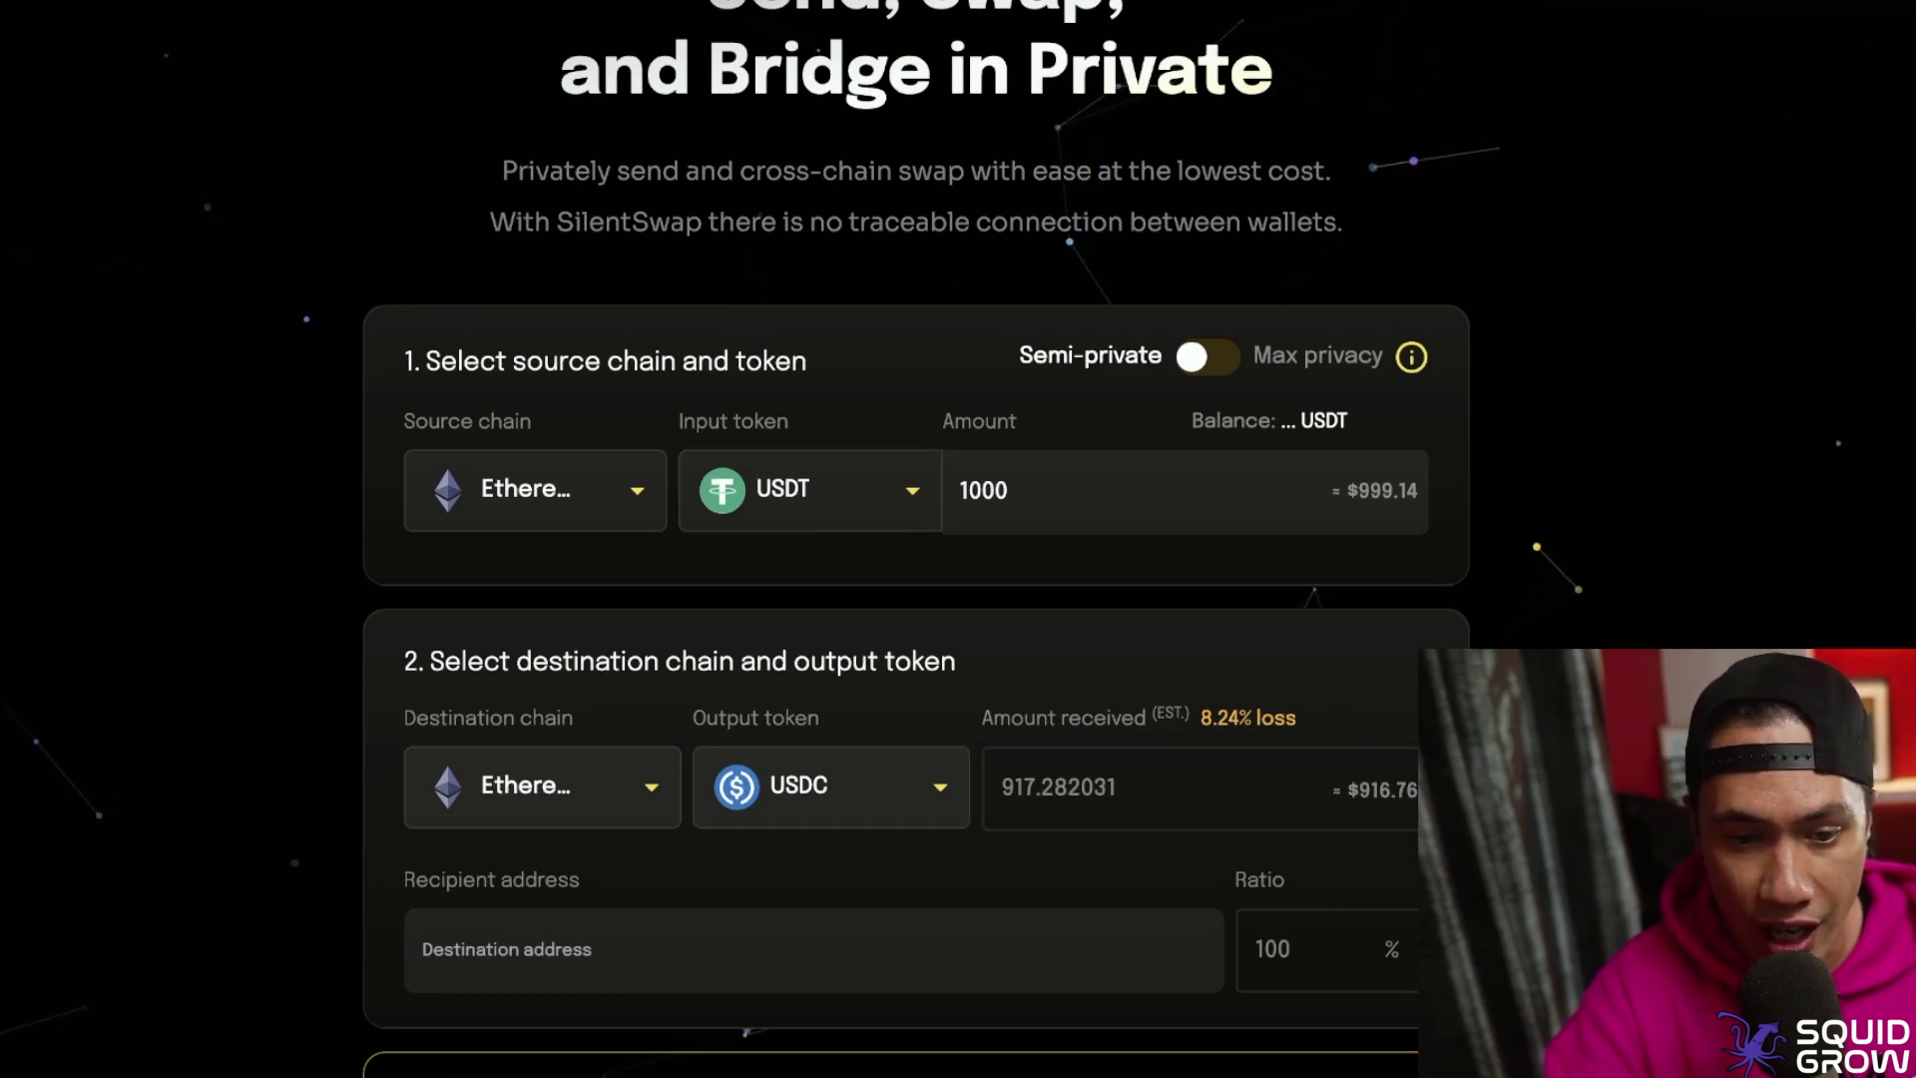
scroll(916, 539, "down", 9)
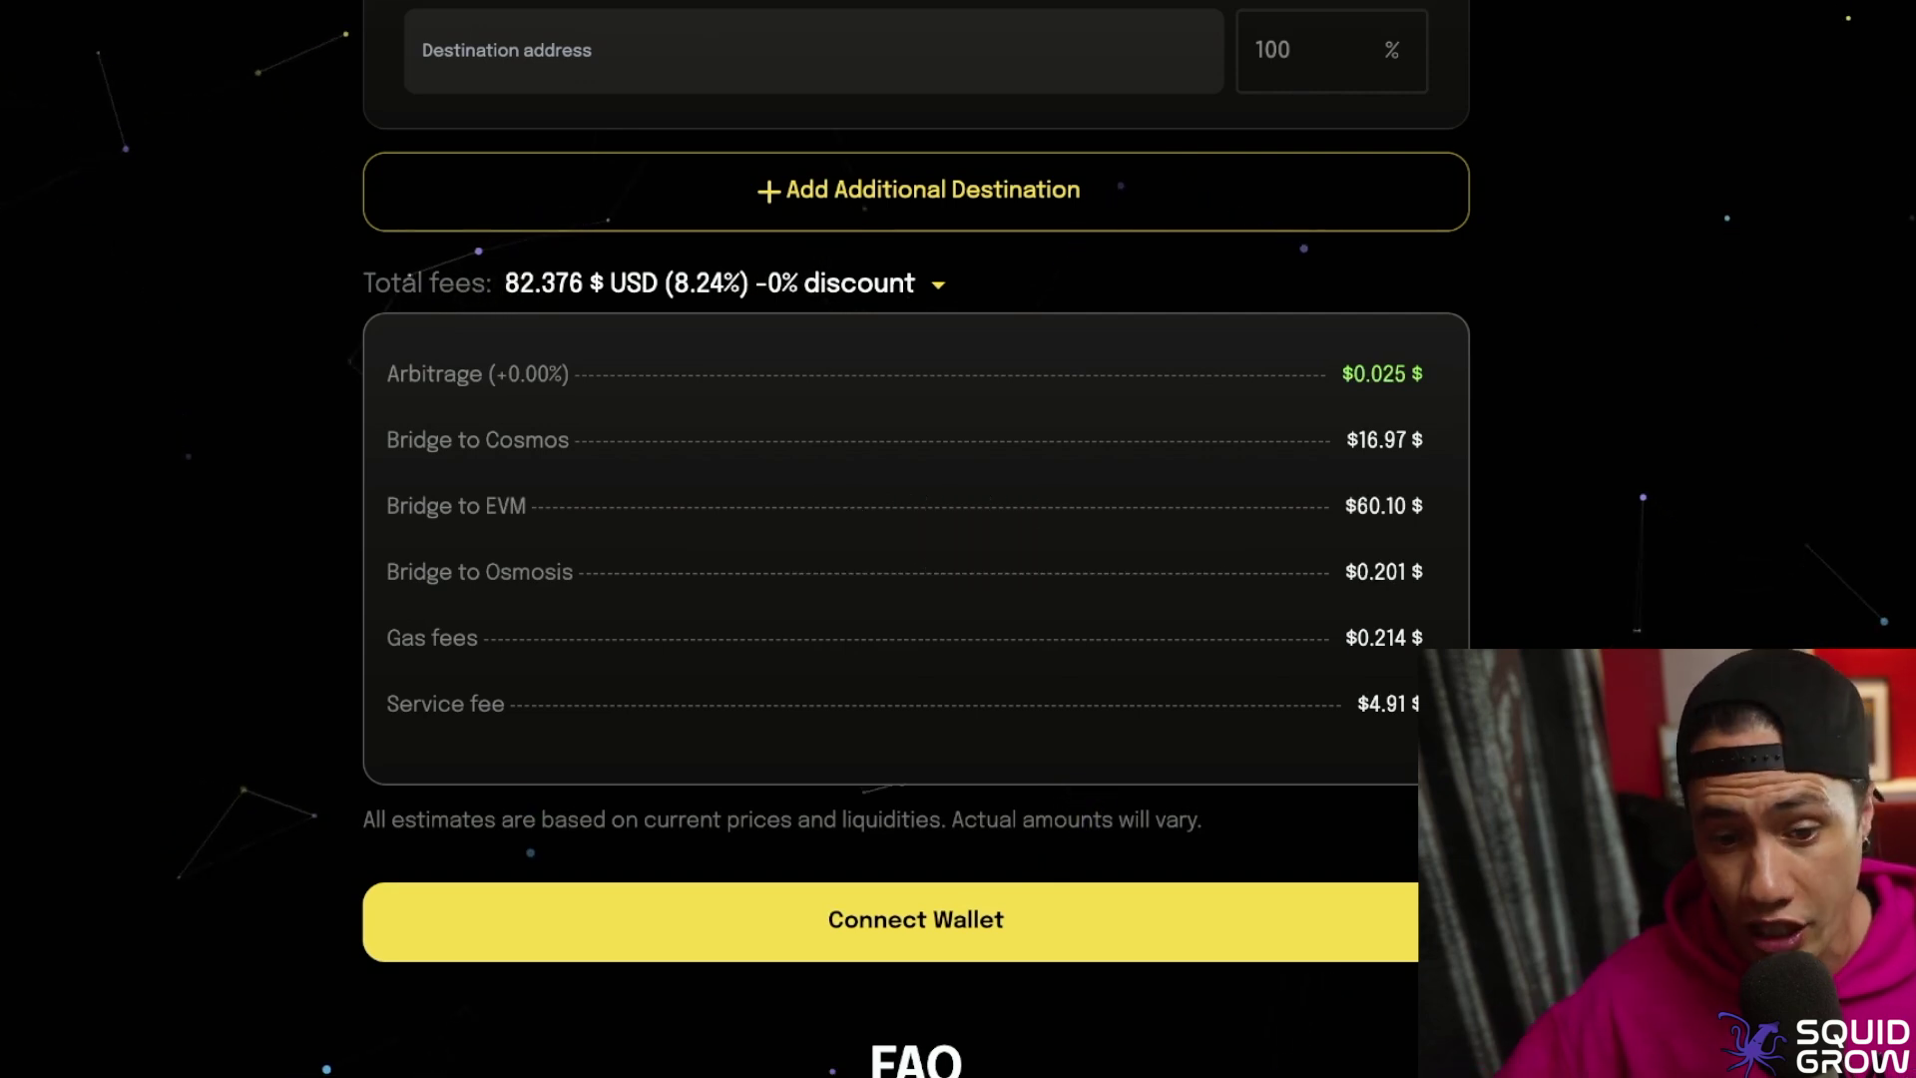
Step: Scroll back to the top of the swap page to reach Connect Wallet
scroll(915, 539, "up", 9)
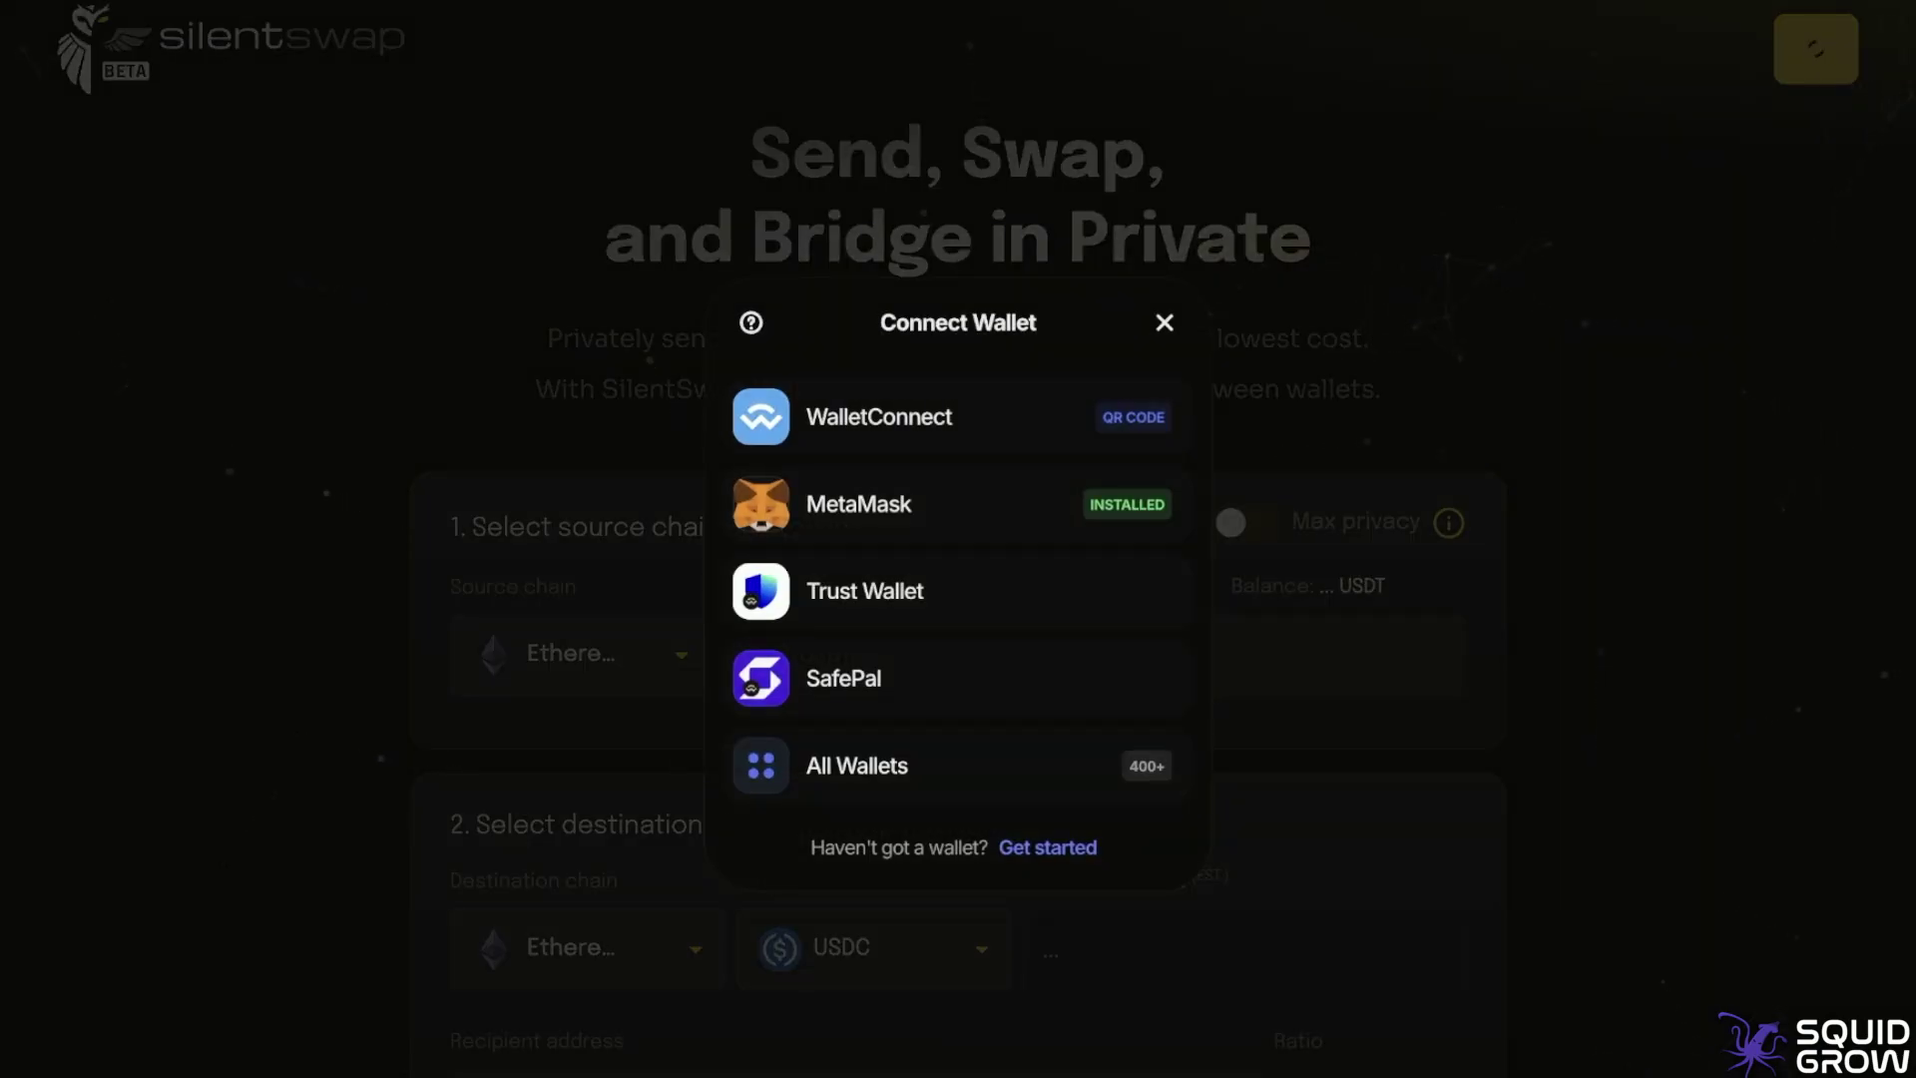
Step: Connect Trust Wallet and set the swap amount to 500 USDT
left_click(866, 591)
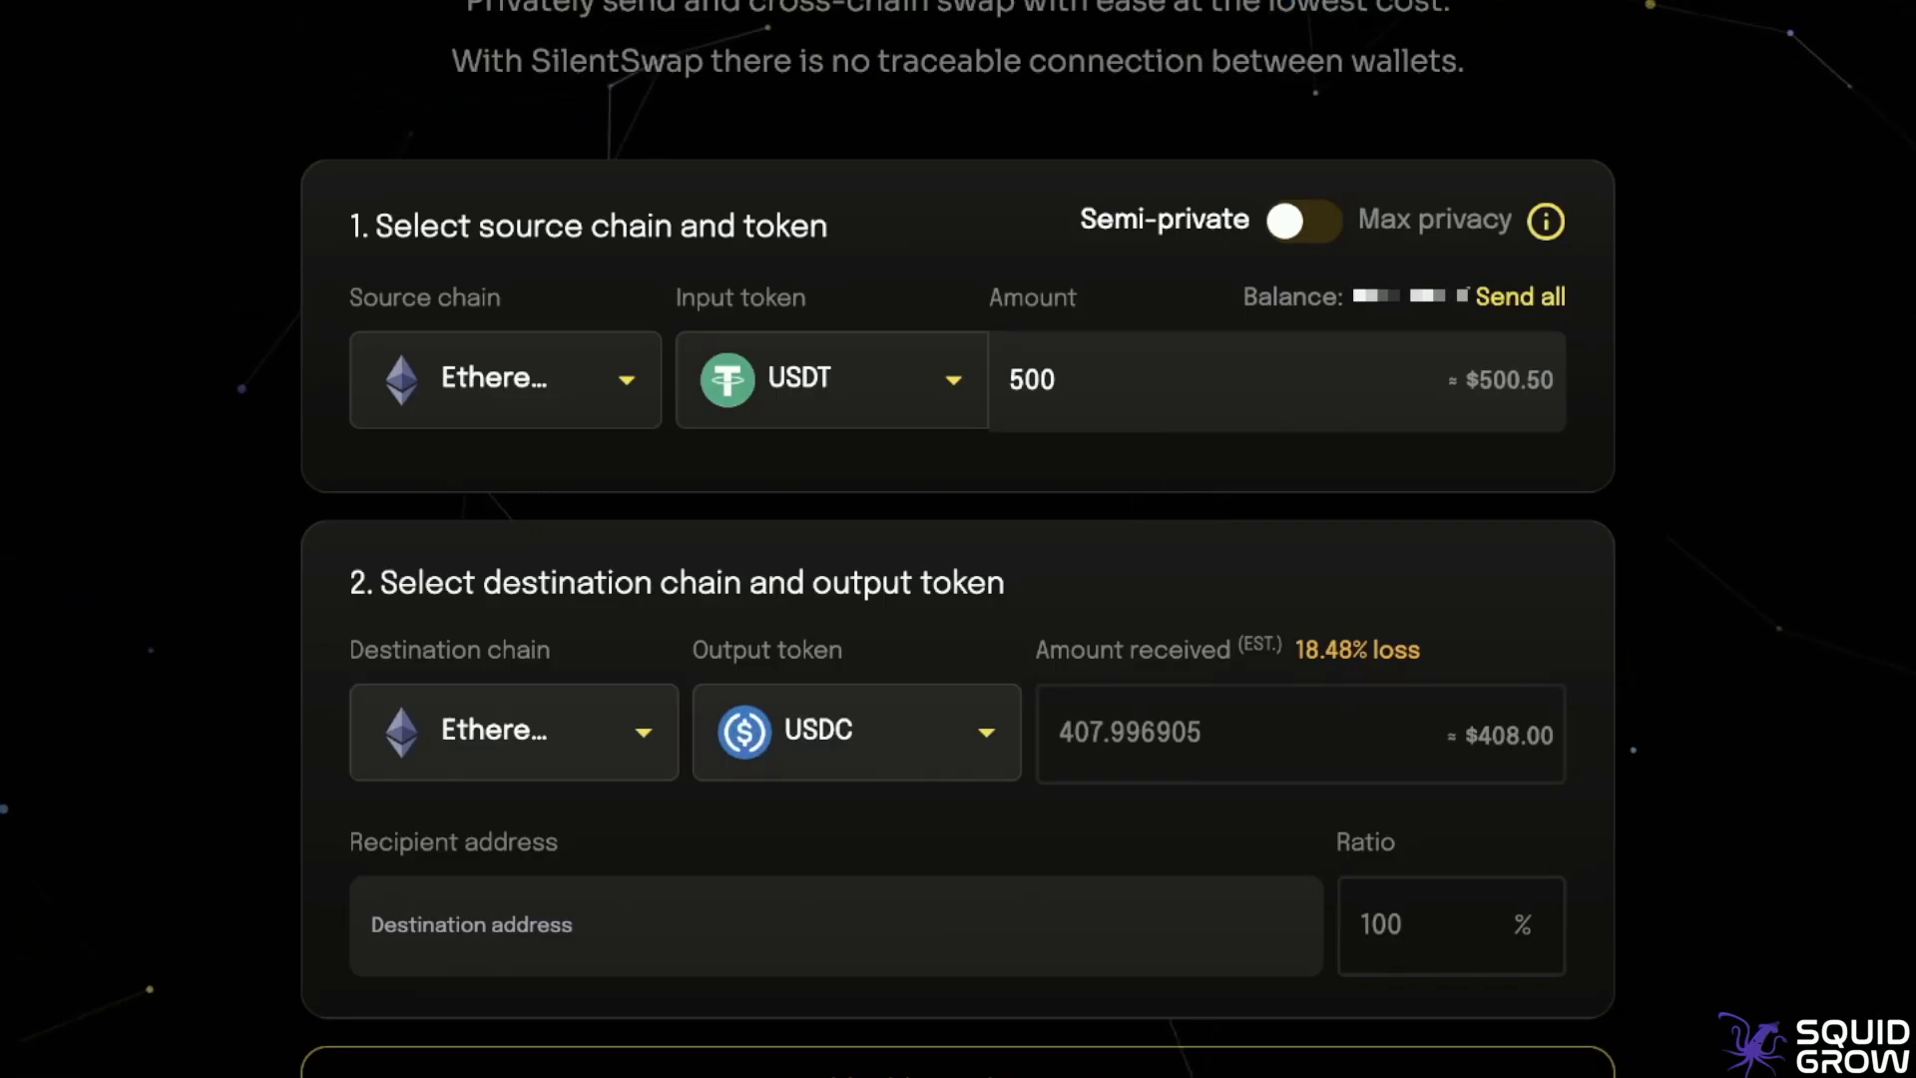
left_click(1038, 380)
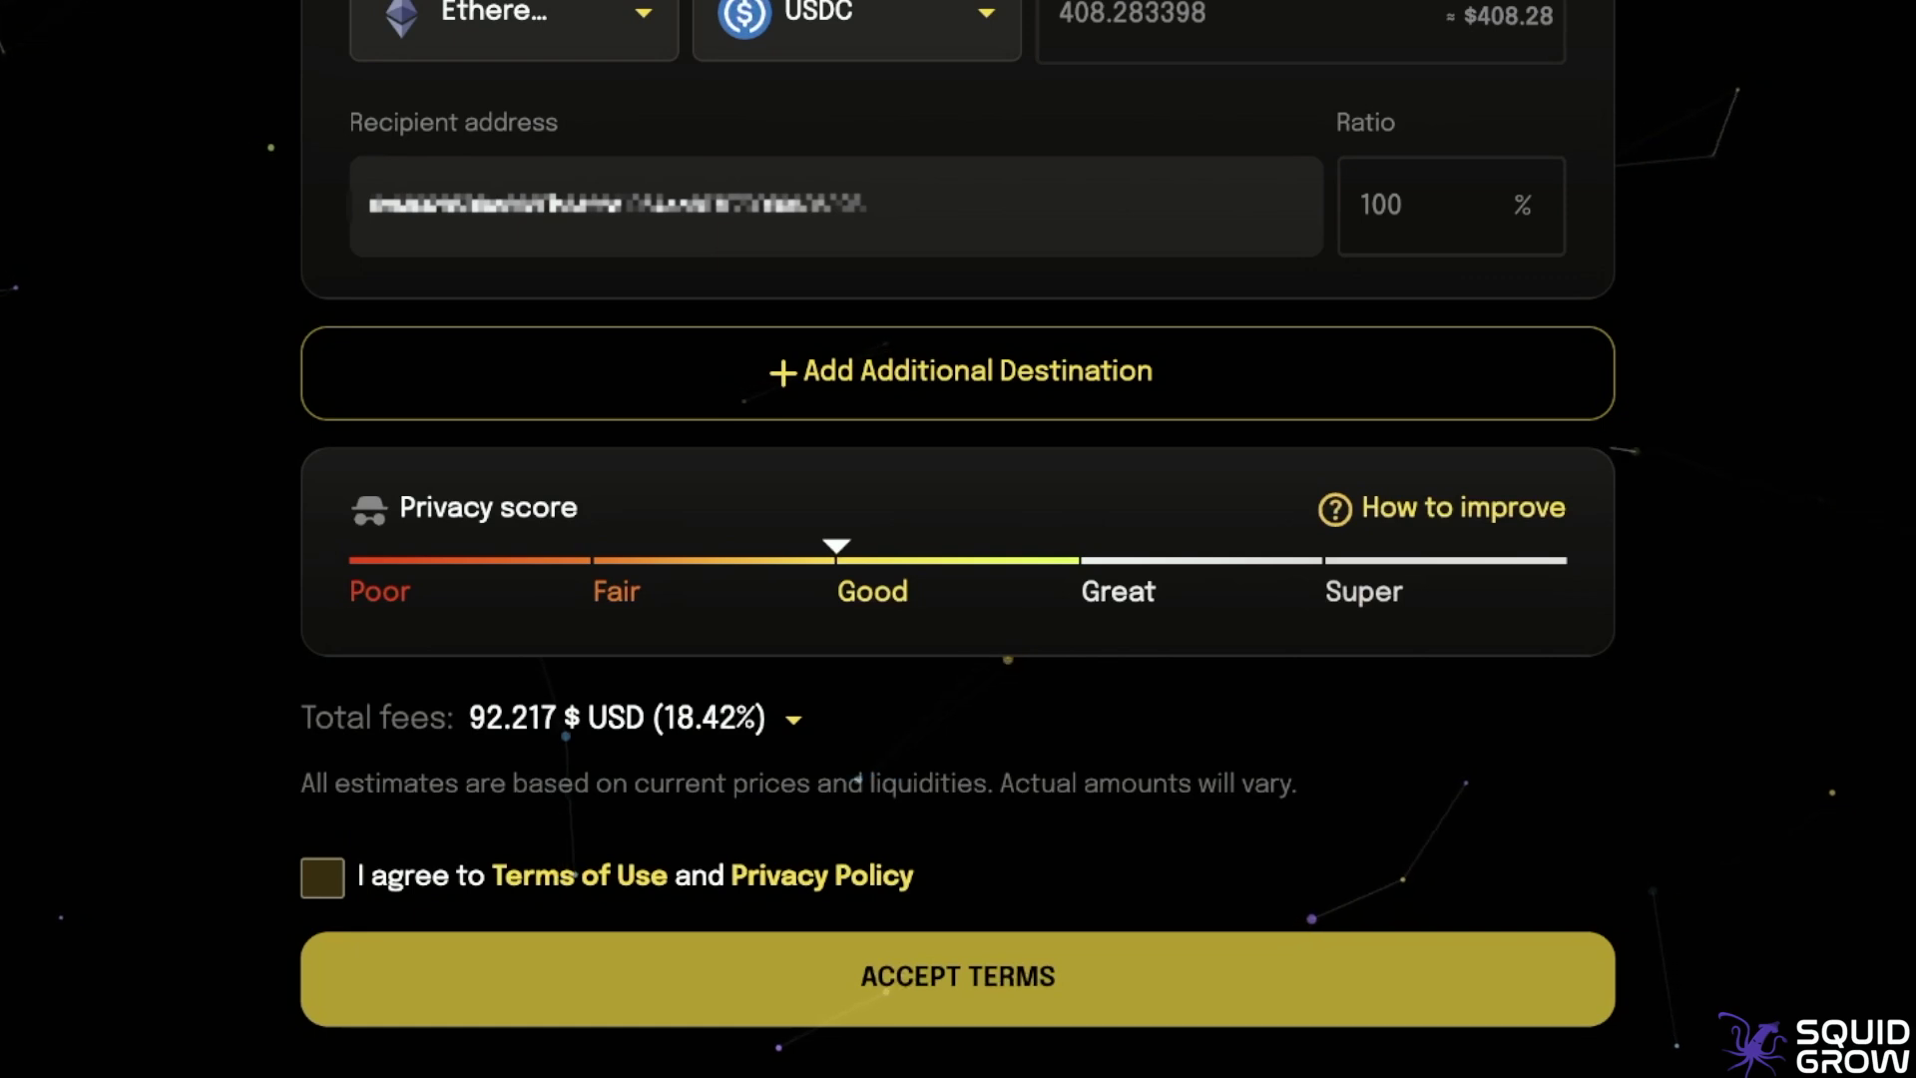
Step: Accept the Terms of Use and execute the 500 USDT-to-USDC swap
left_click(311, 875)
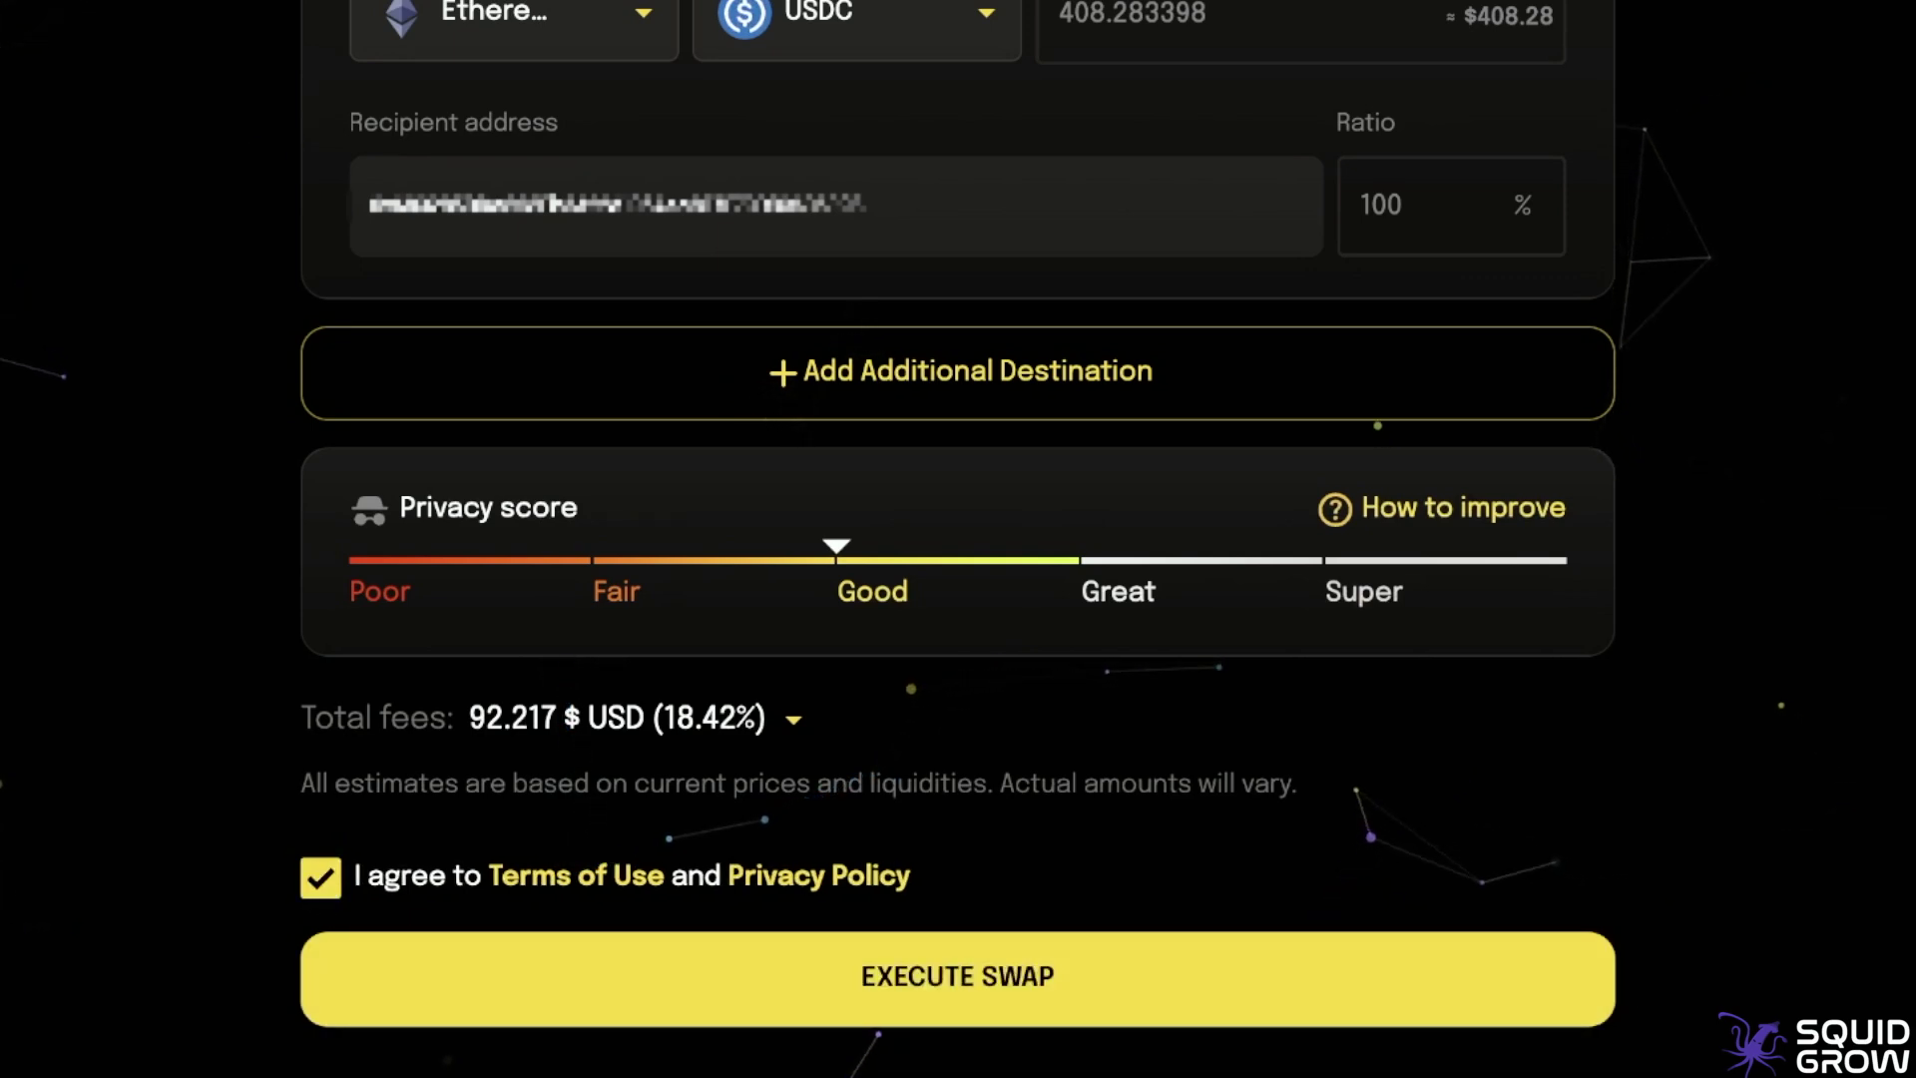
left_click(928, 953)
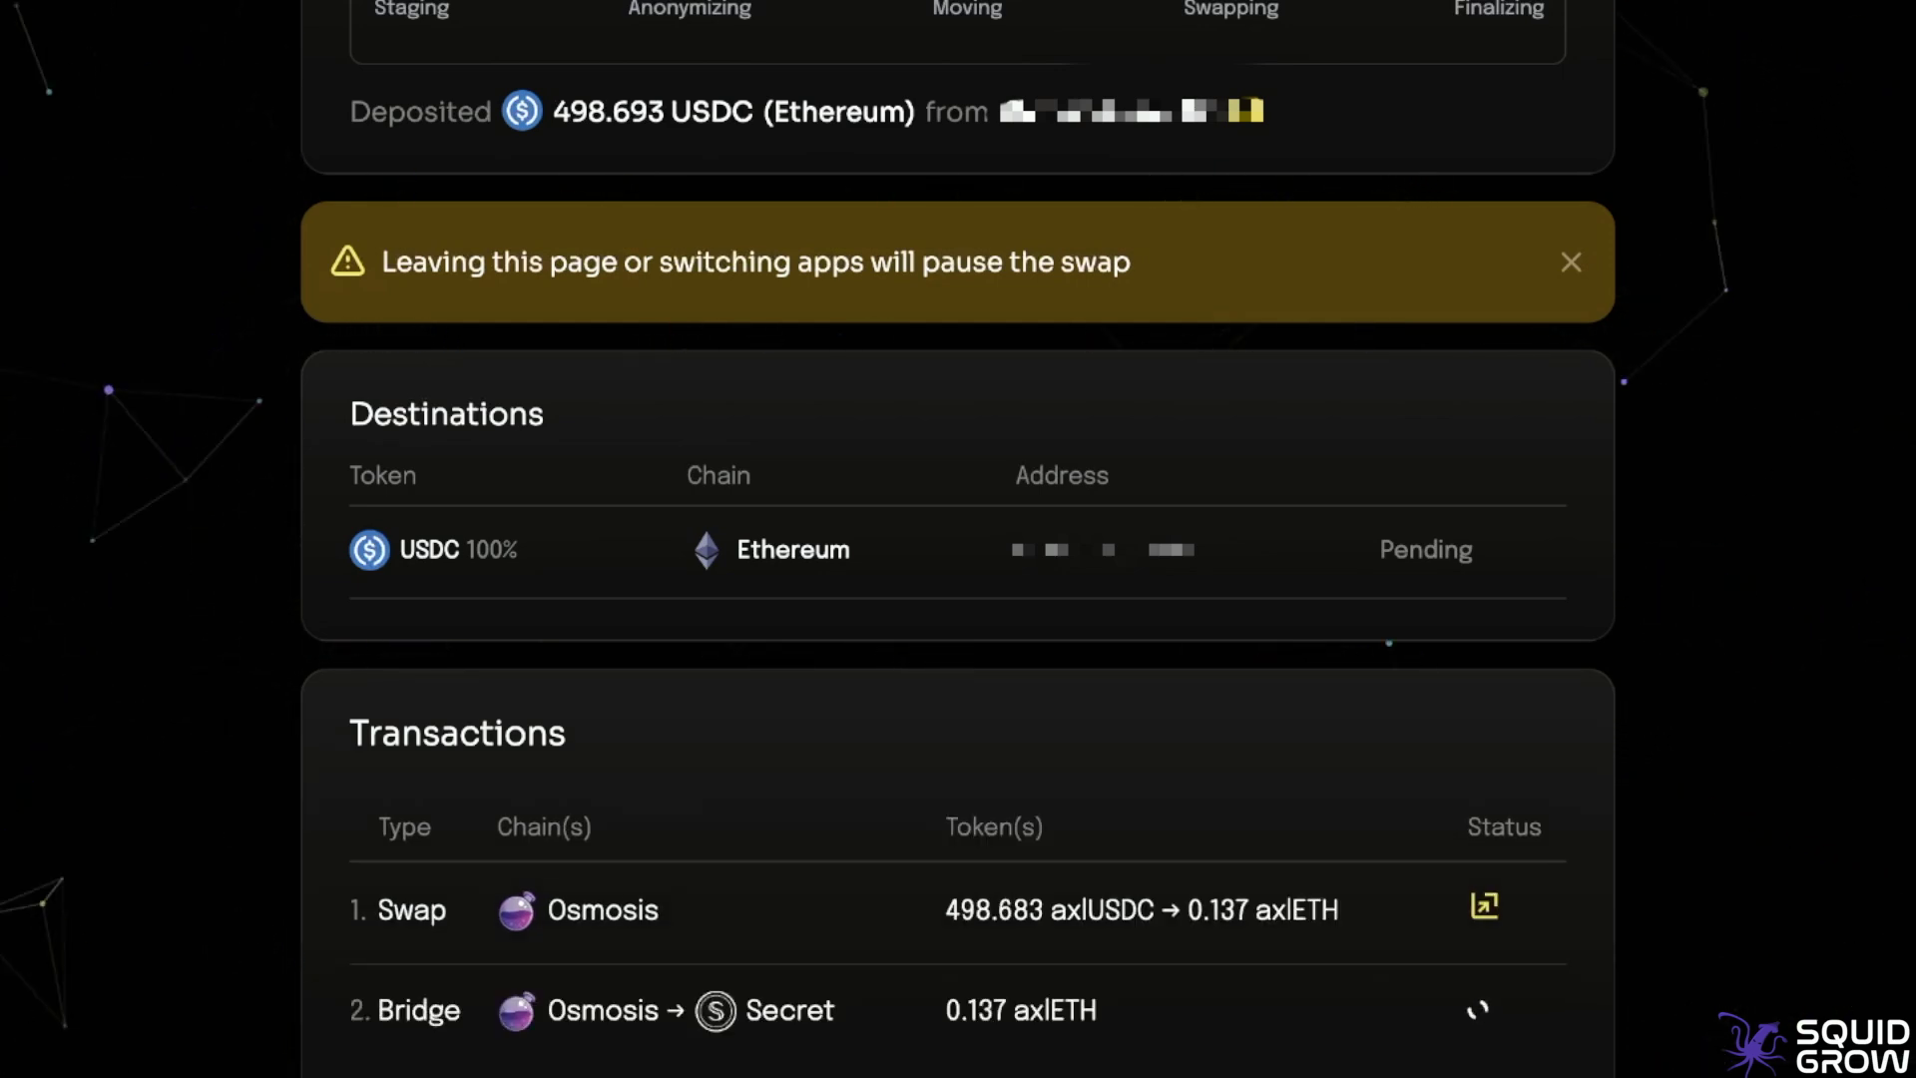
Step: Scroll through the completed swap's transaction details
scroll(958, 539, "down", 1)
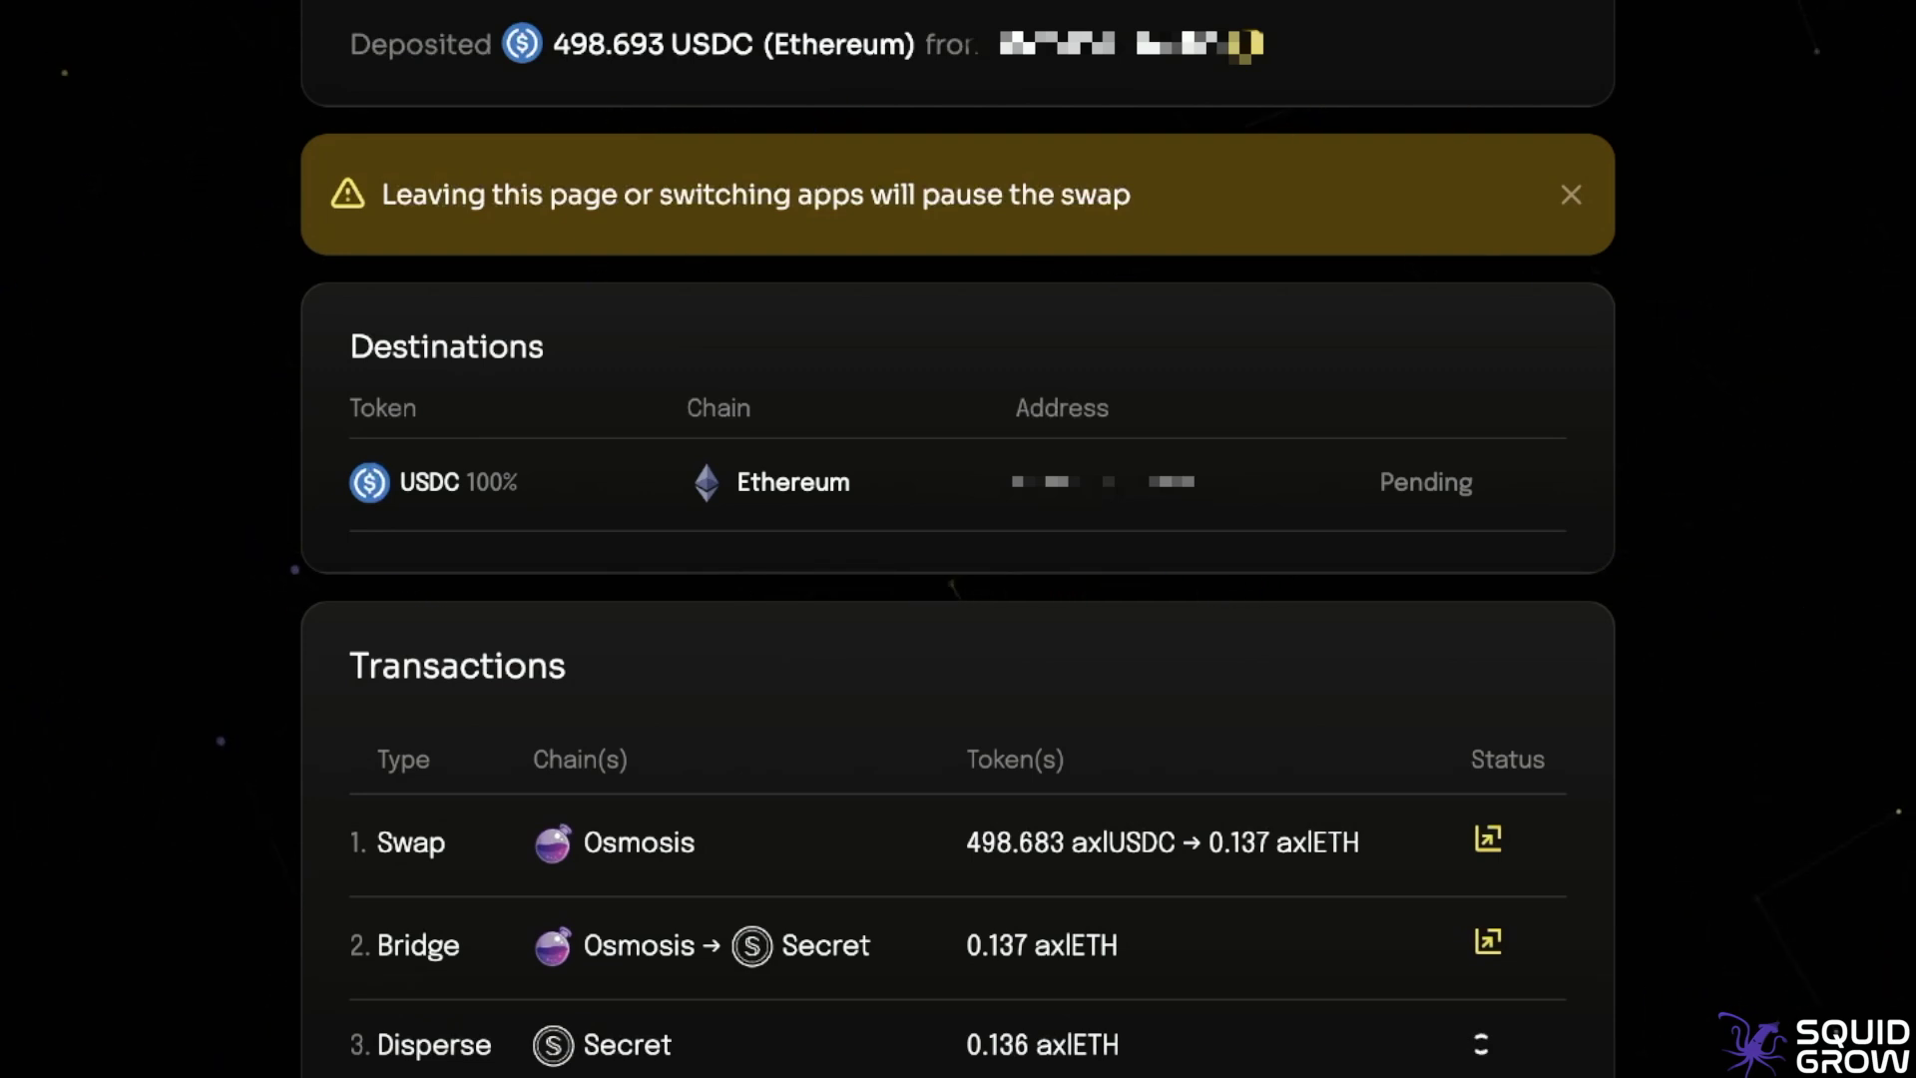
scroll(958, 539, "down", 1)
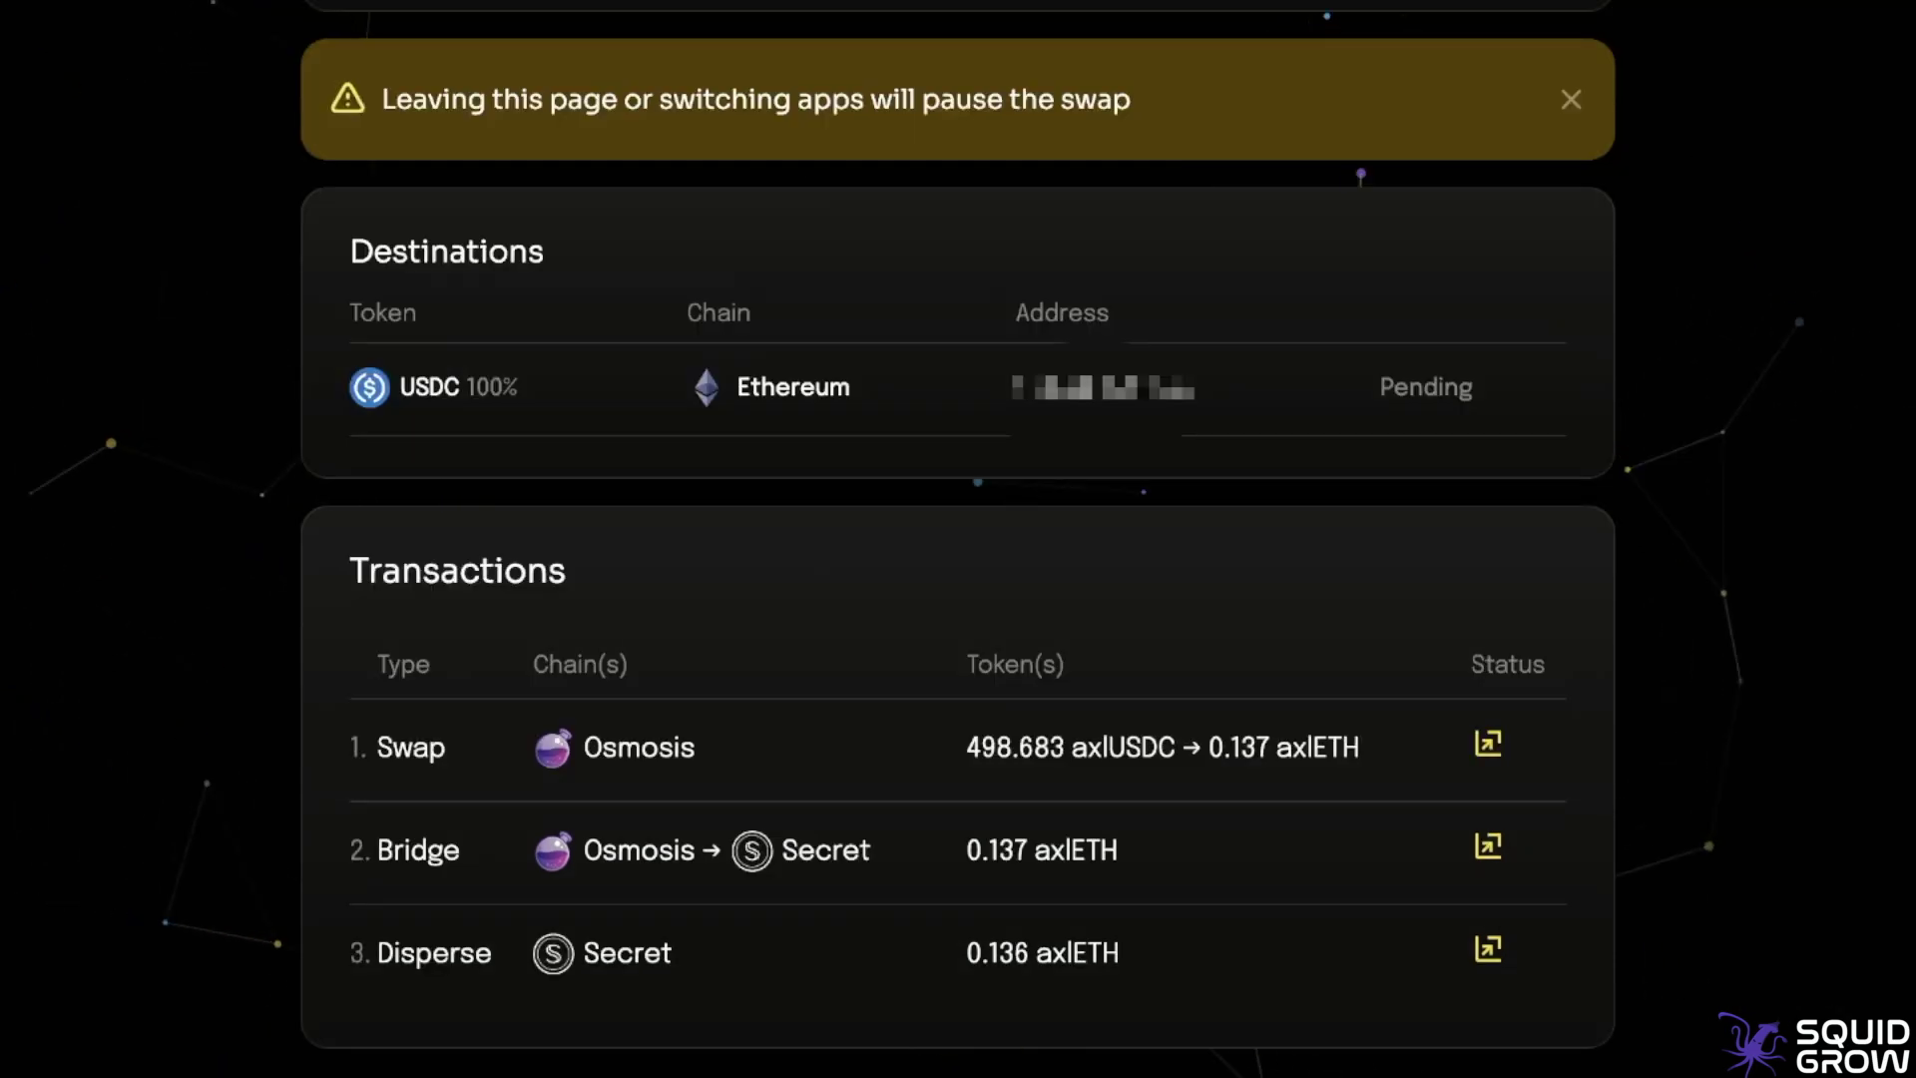
scroll(958, 538, "up", 3)
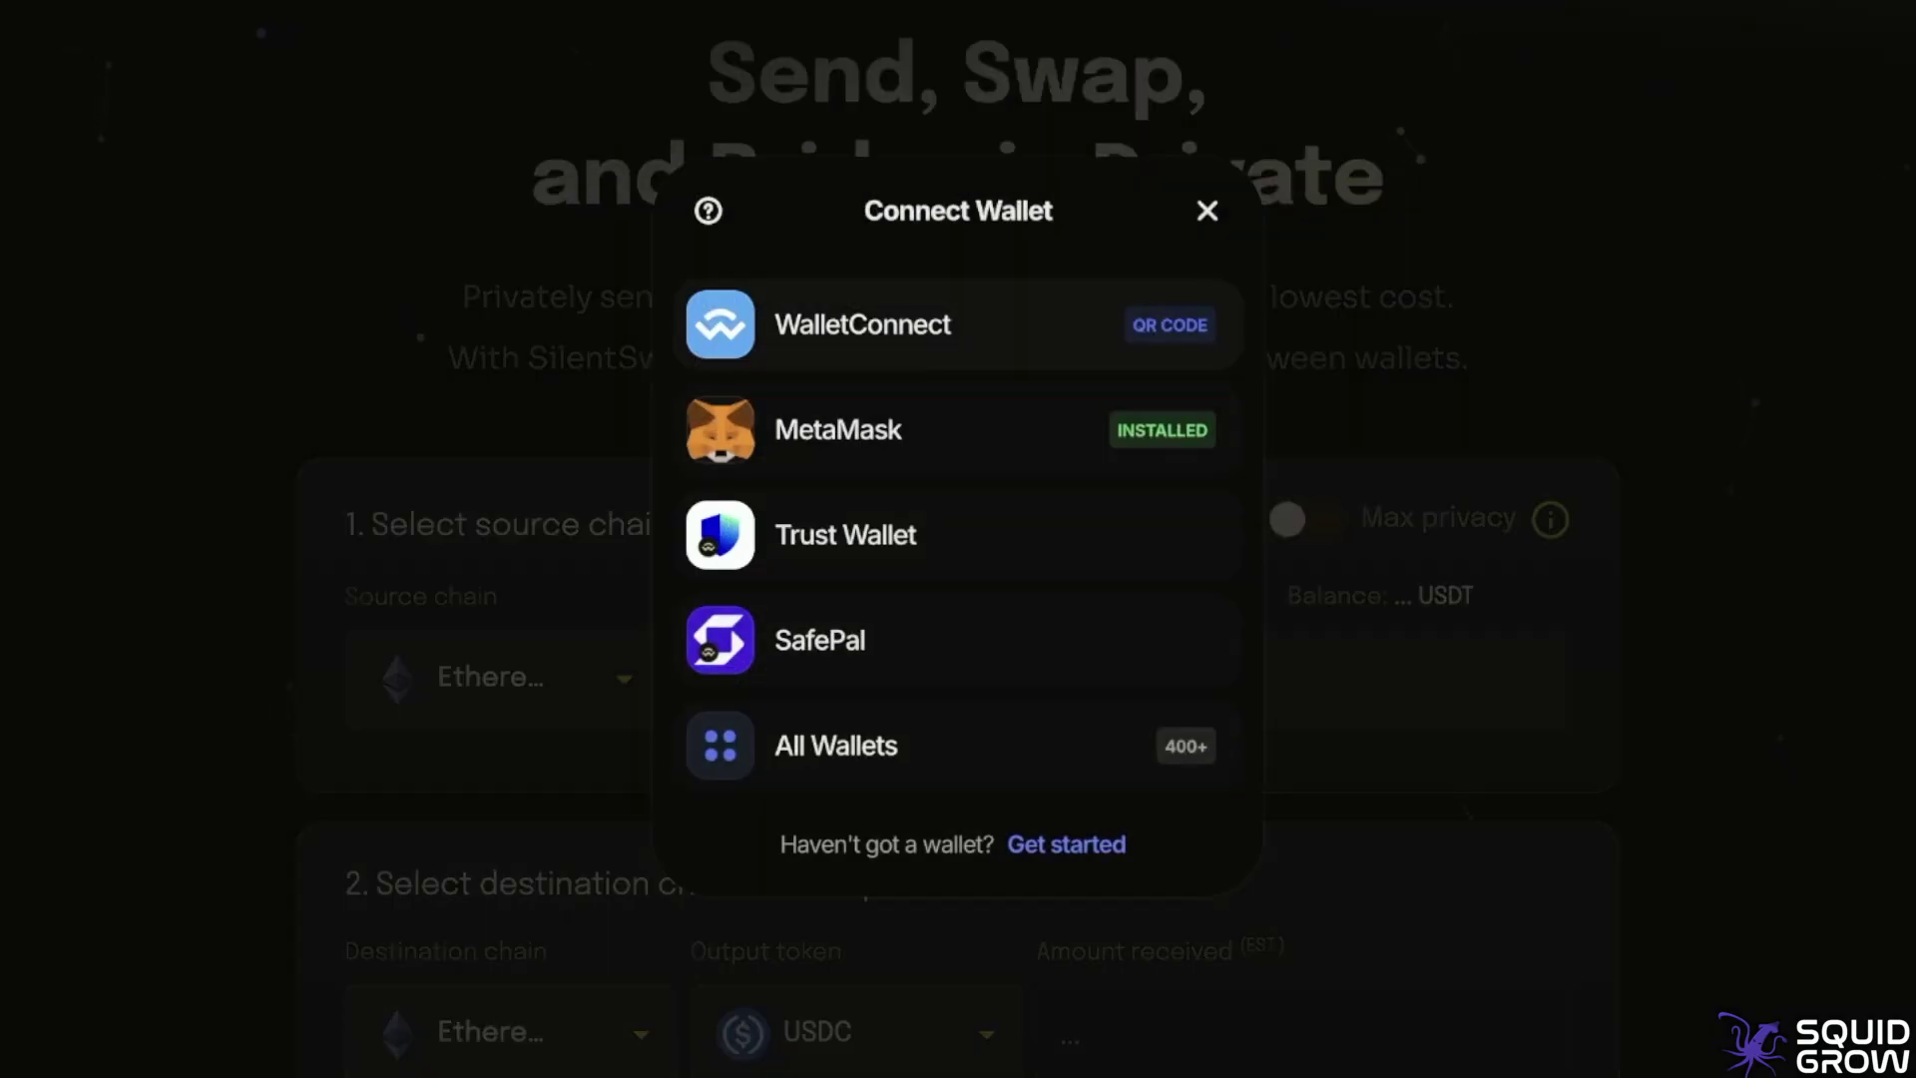
Step: Connect Trust Wallet, accept the terms and execute the USDC swap to BNB on Binance
left_click(846, 535)
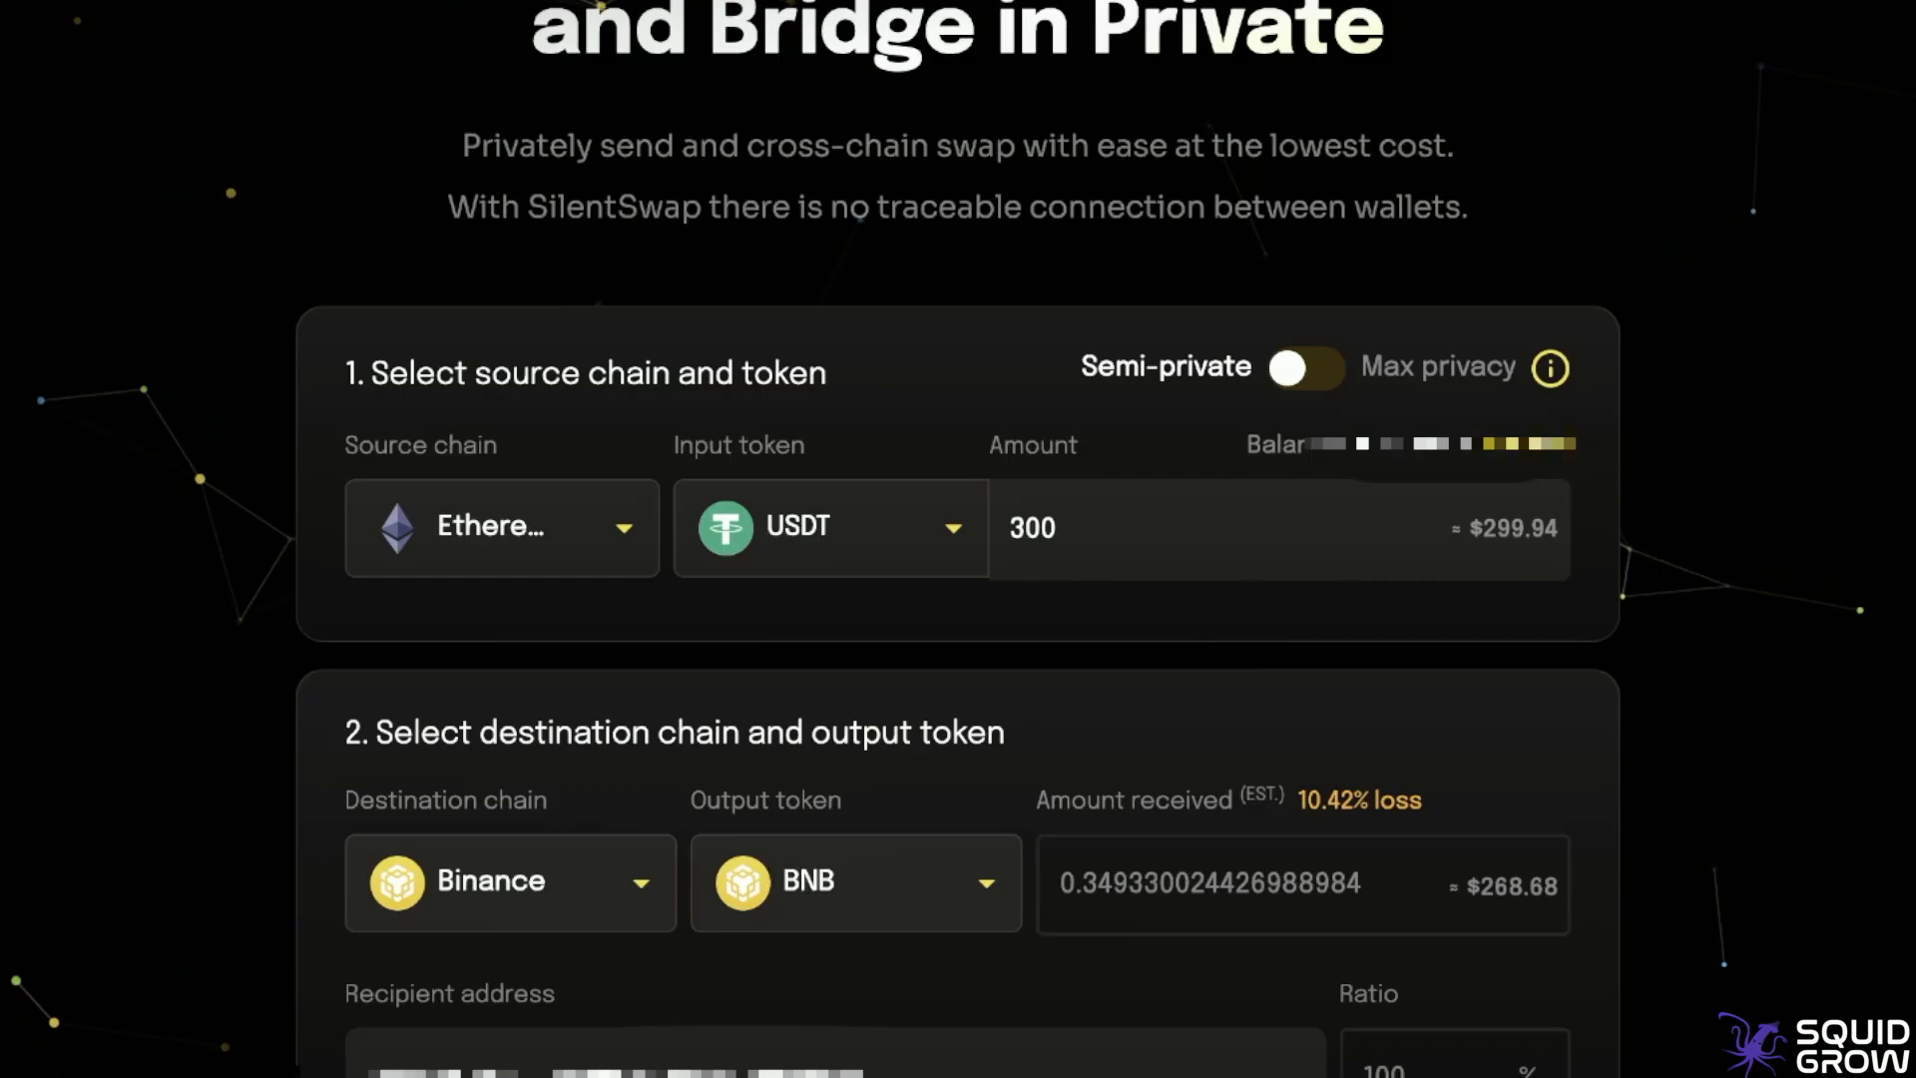
scroll(958, 539, "down", 7)
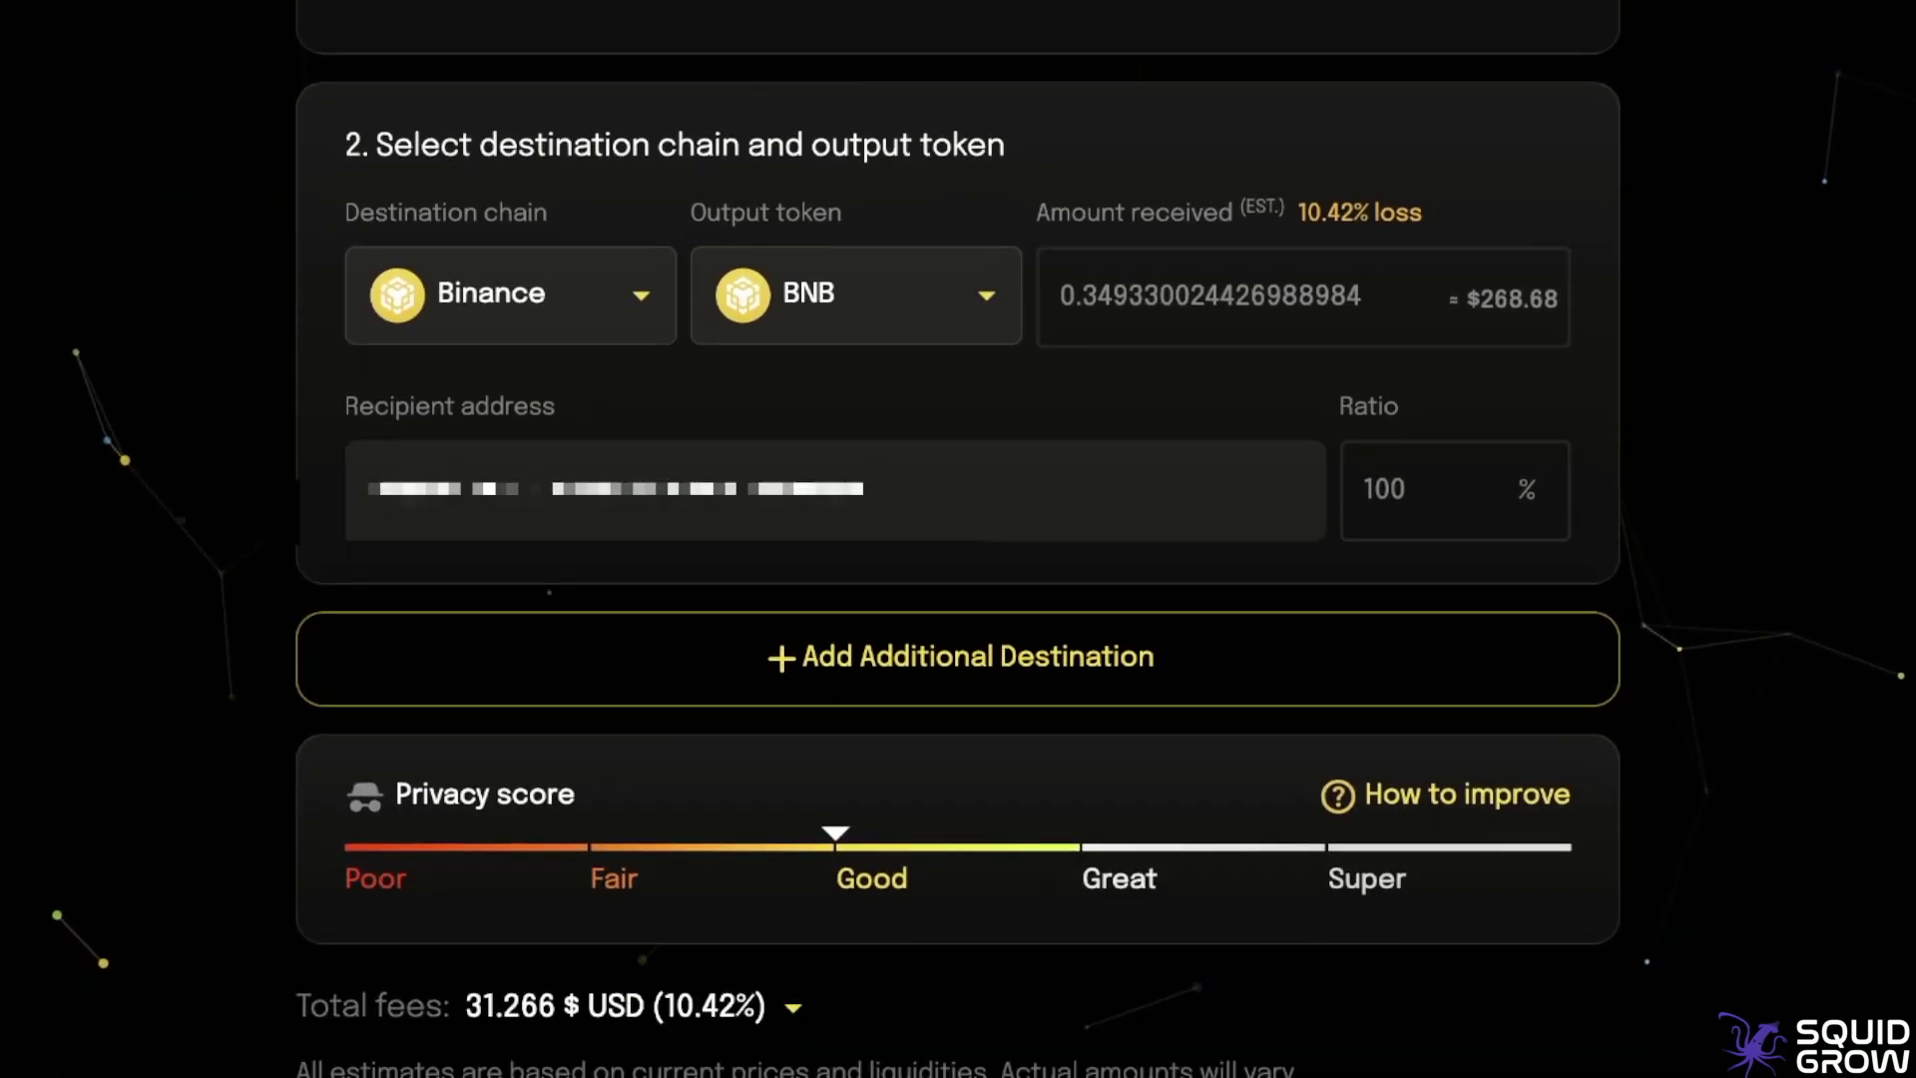
scroll(958, 539, "up", 1)
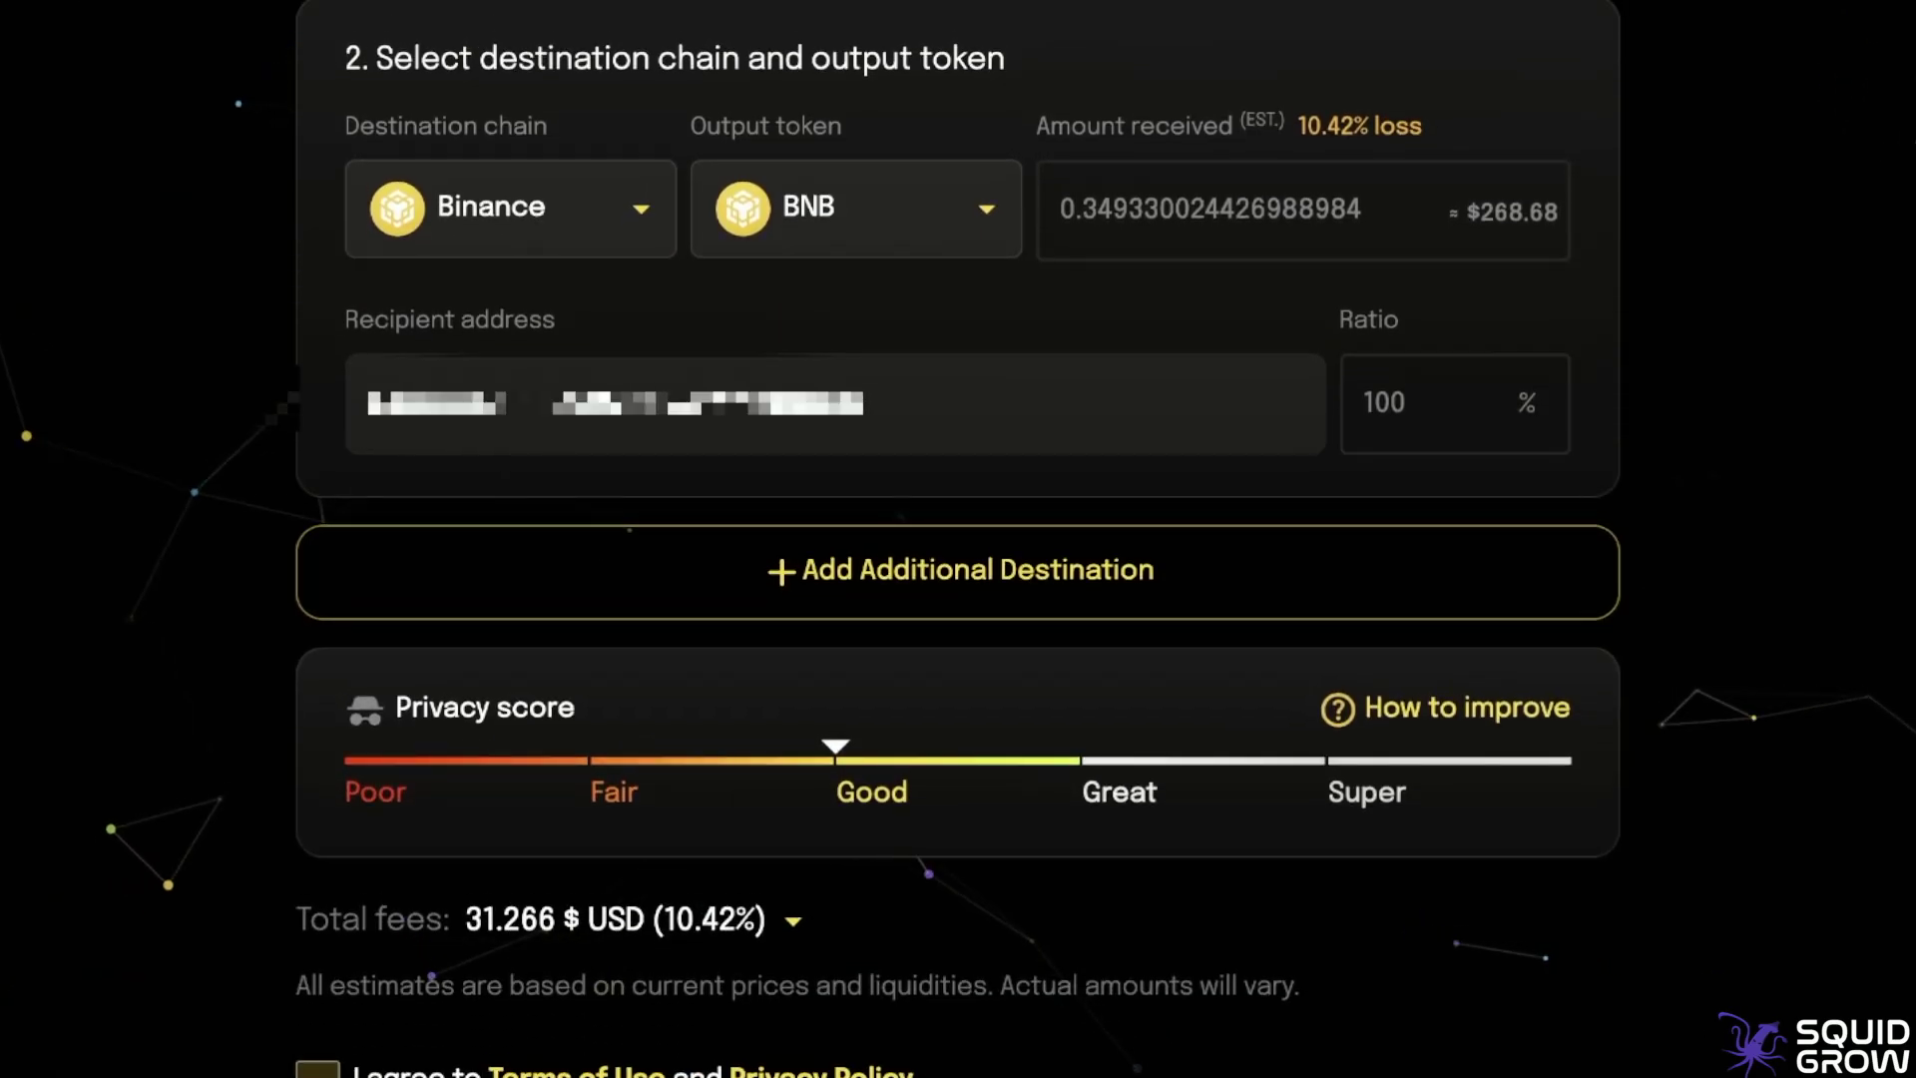
left_click(317, 1070)
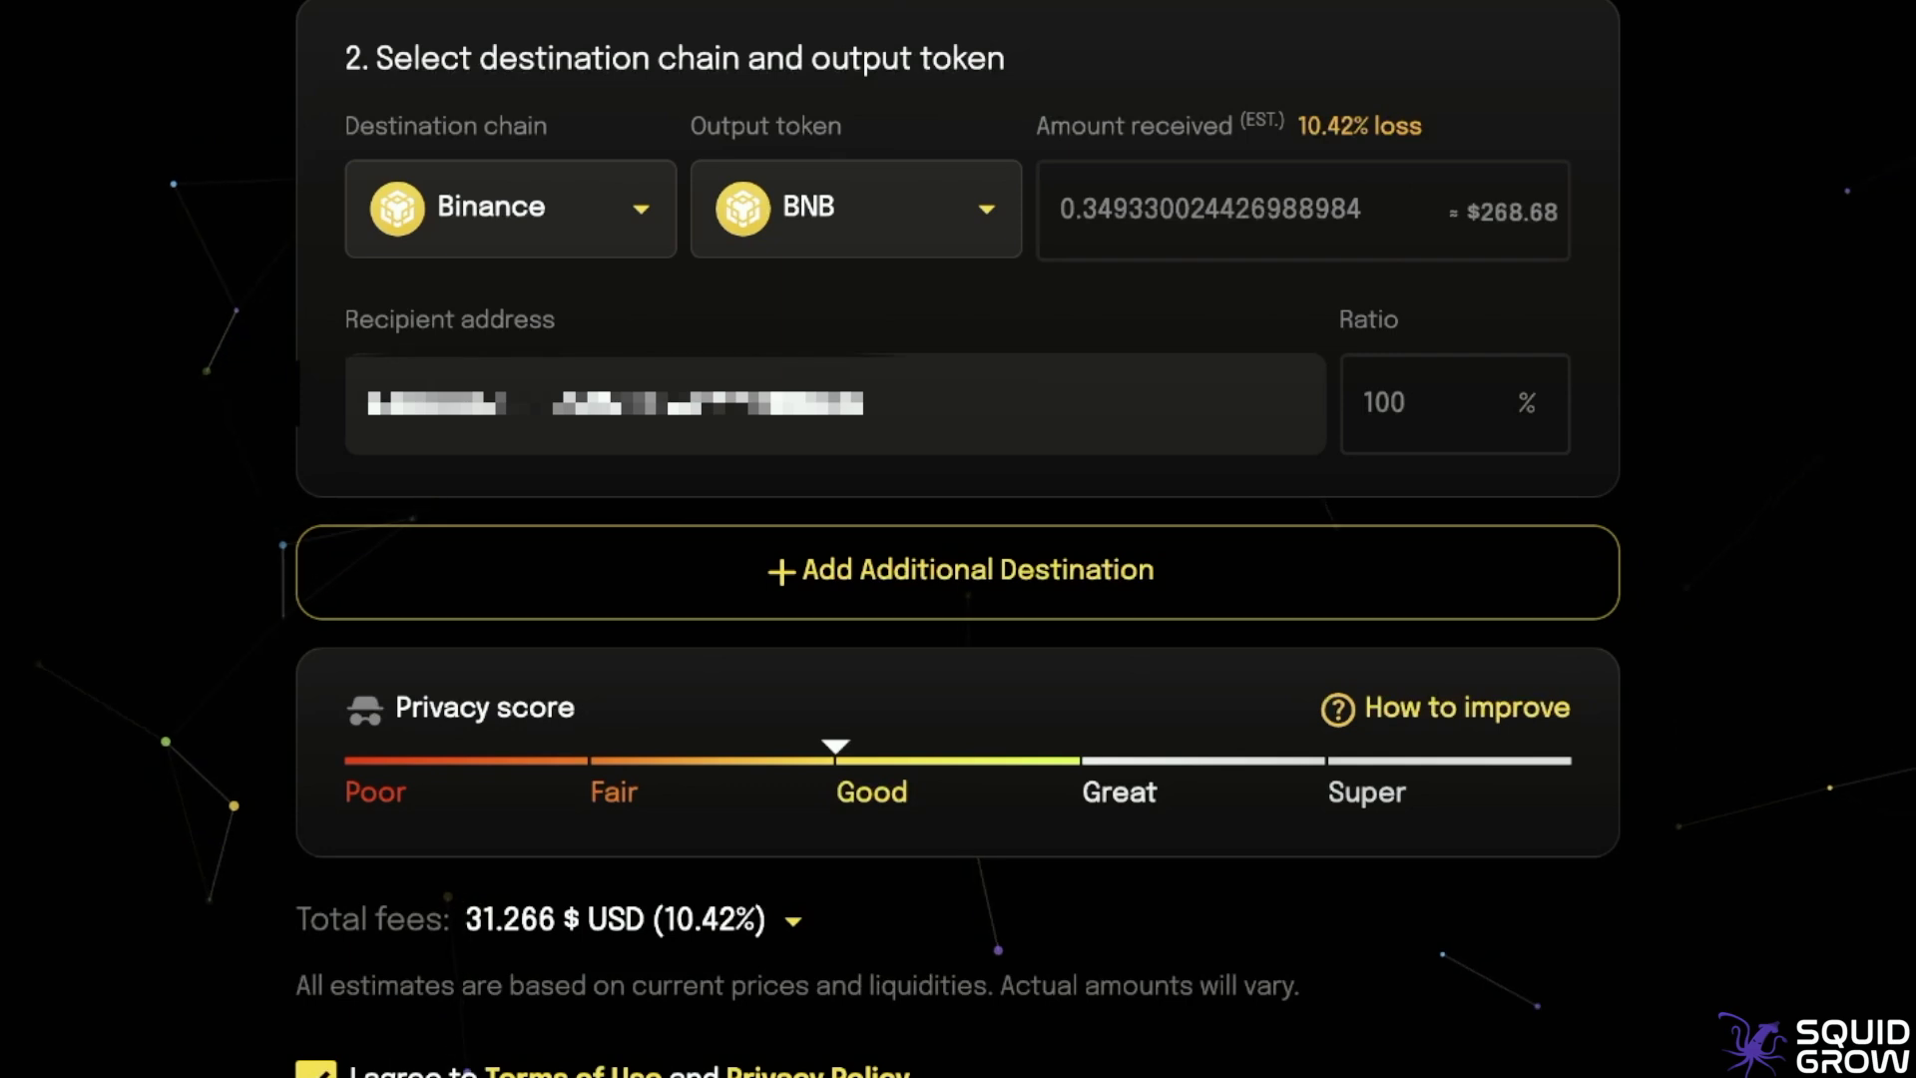
scroll(958, 539, "down", 1)
left_click(983, 1028)
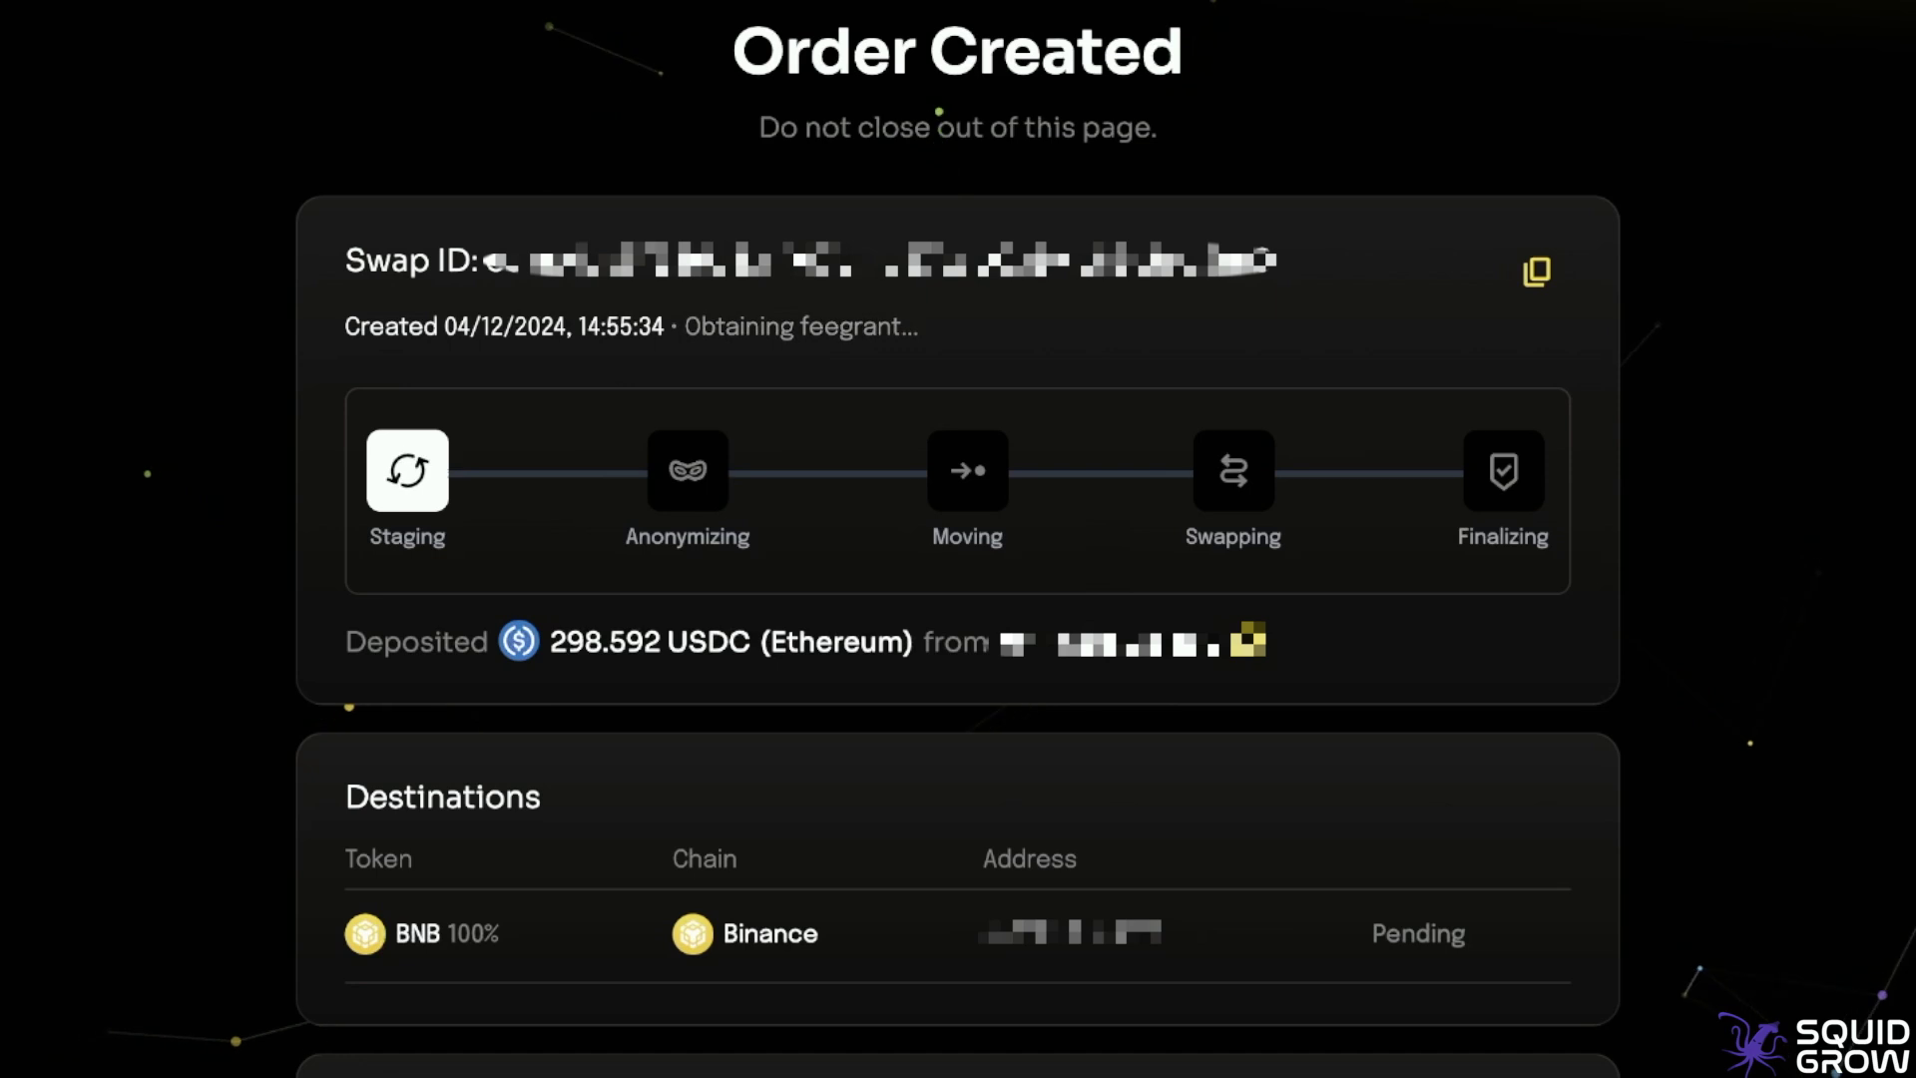
scroll(958, 539, "down", 1)
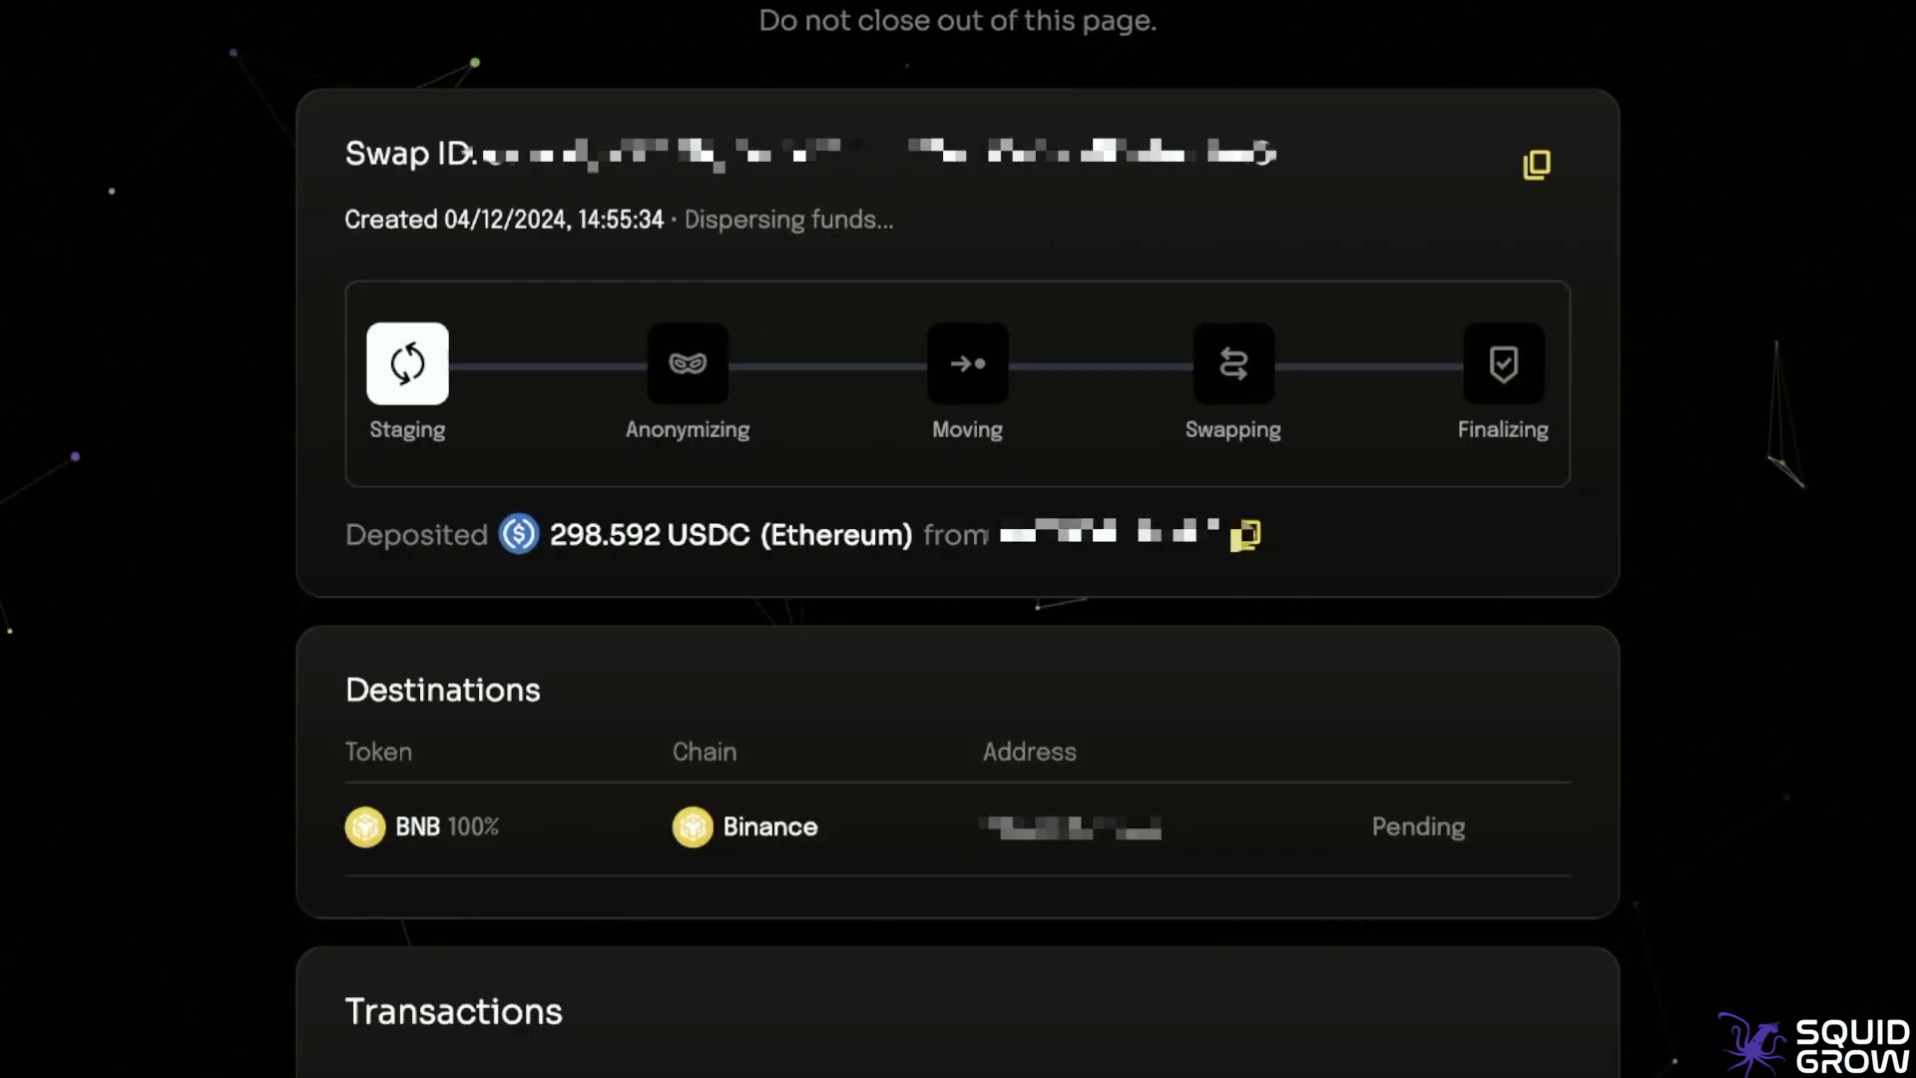
scroll(958, 539, "down", 1)
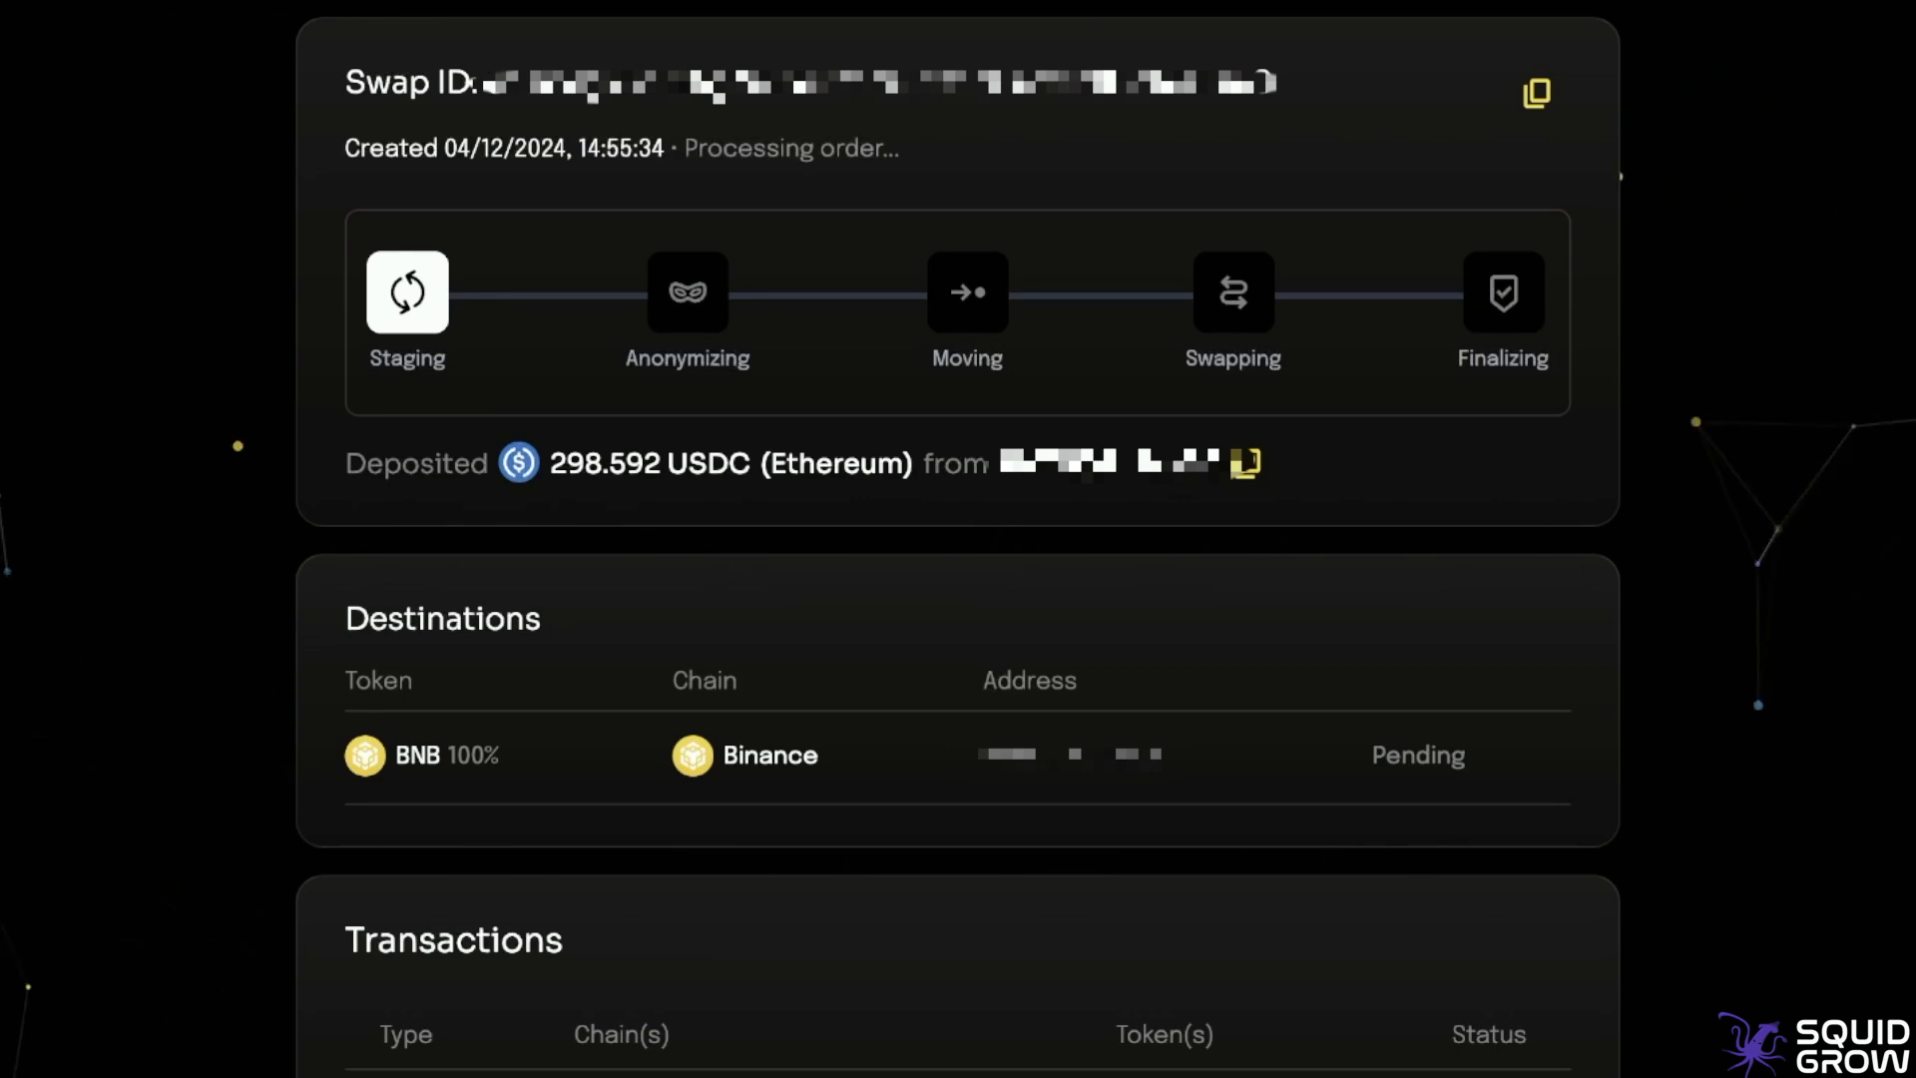
scroll(958, 539, "down", 1)
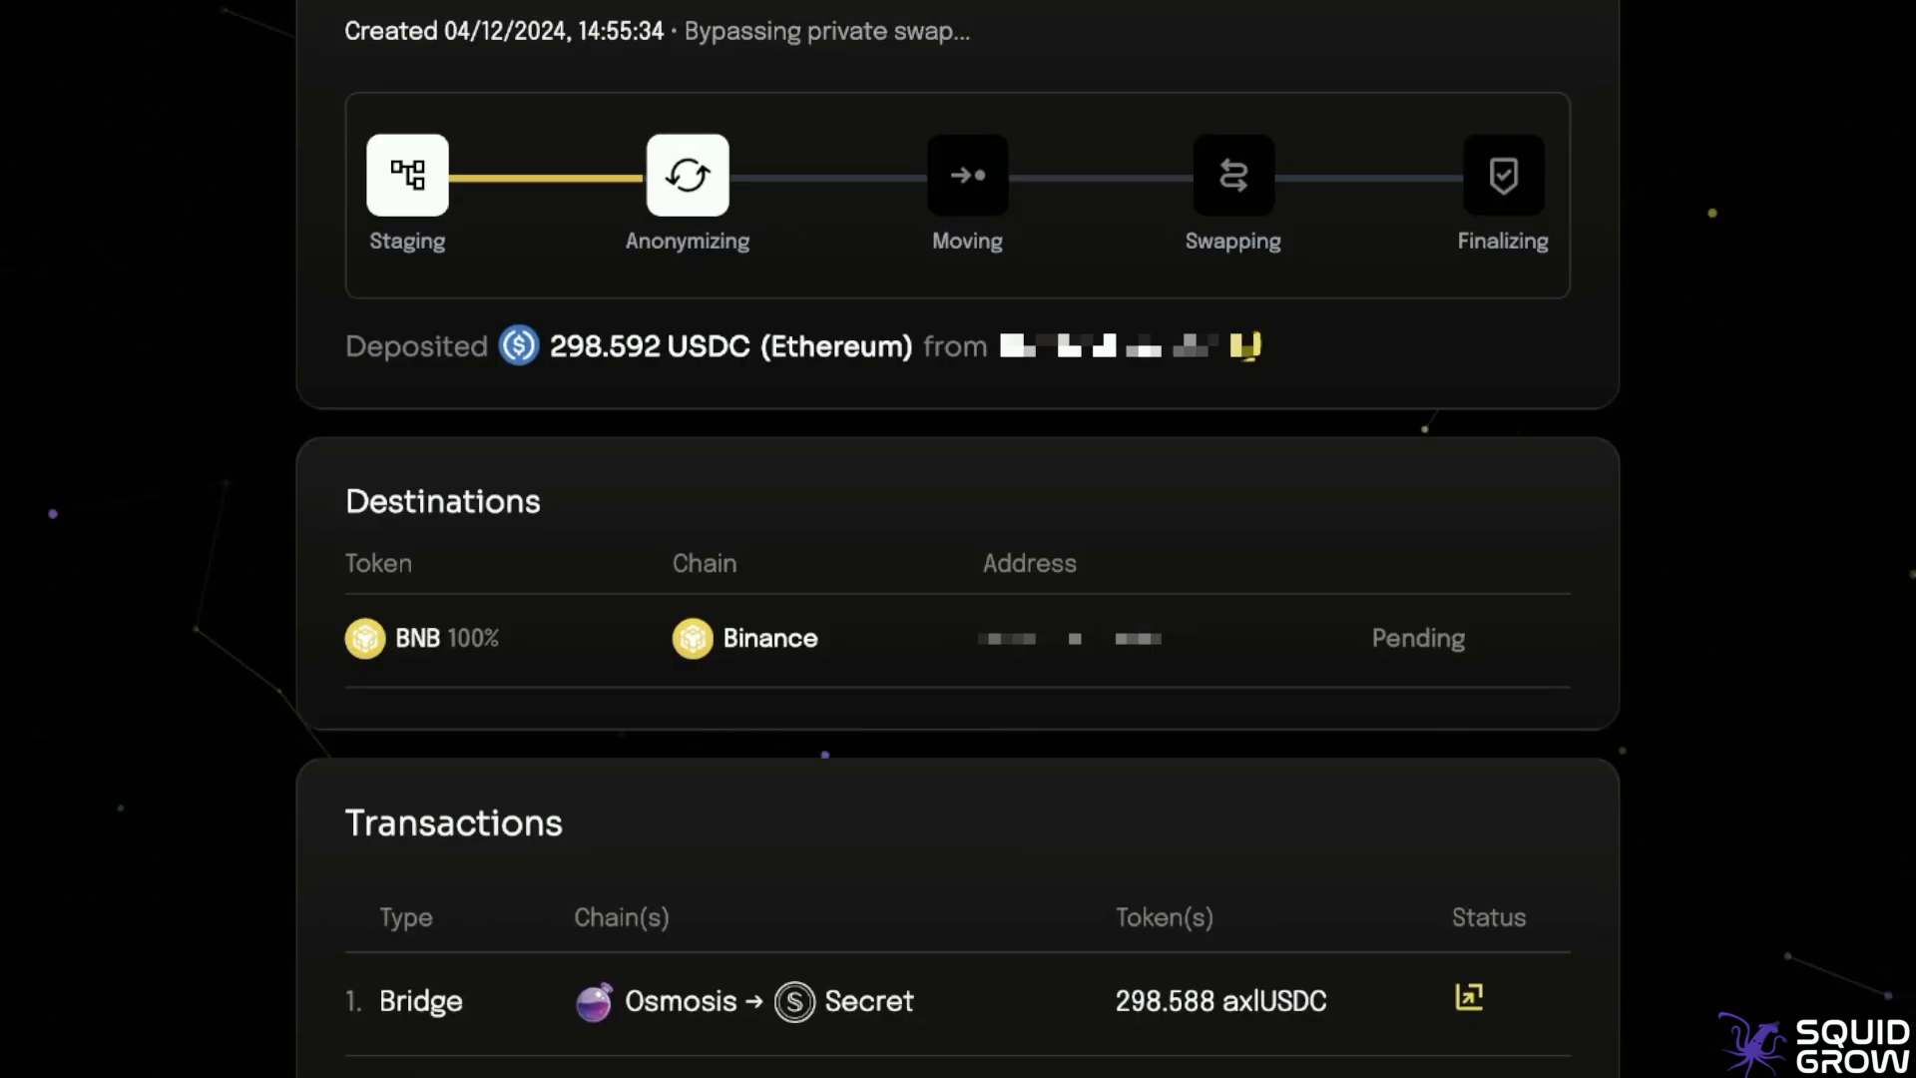